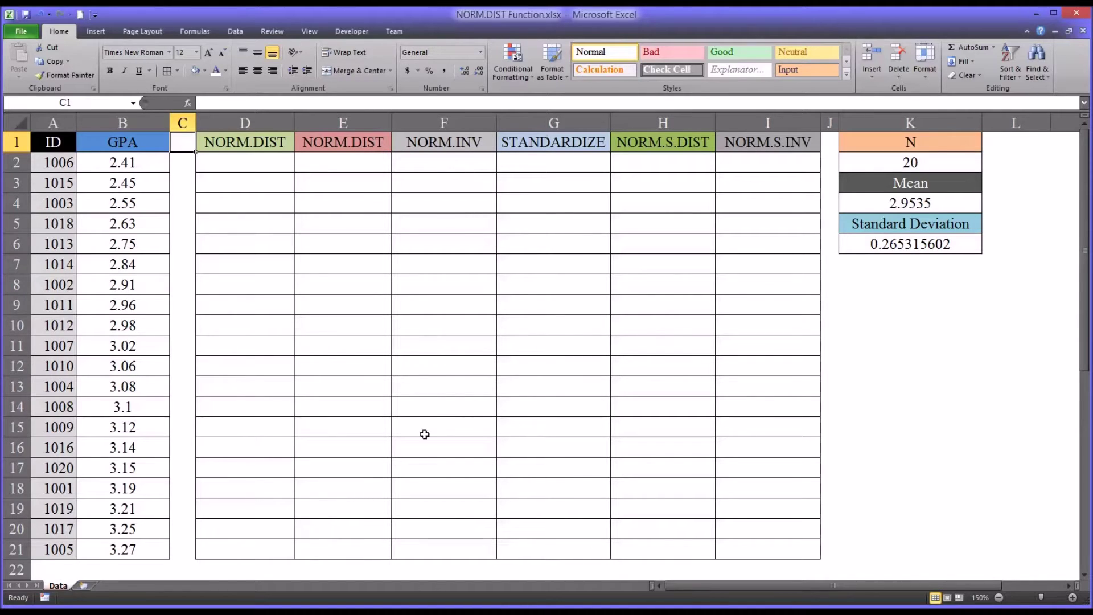
- Examine the ID and GPA columns, from the first GPA score in B2 to the last in B21
left_click(53, 143)
key("ctrl+space")
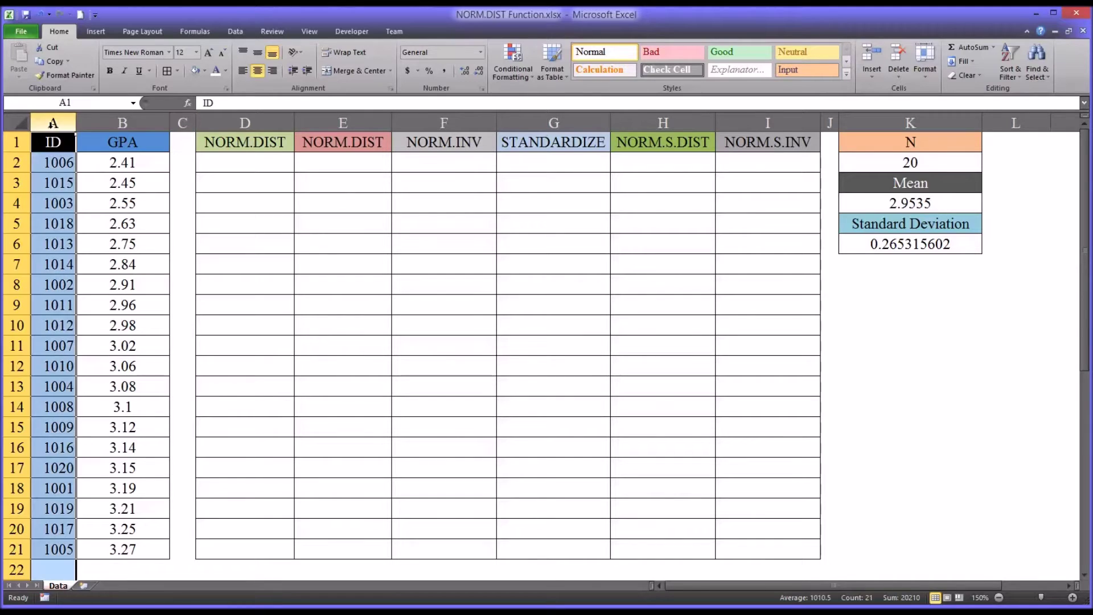
left_click(102, 143)
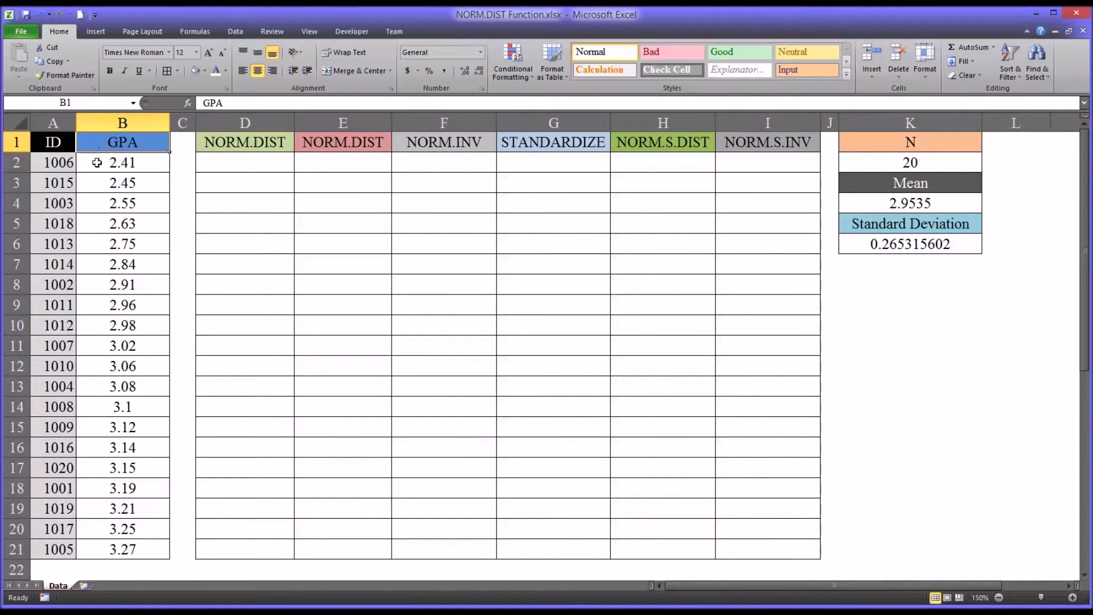
left_click(96, 164)
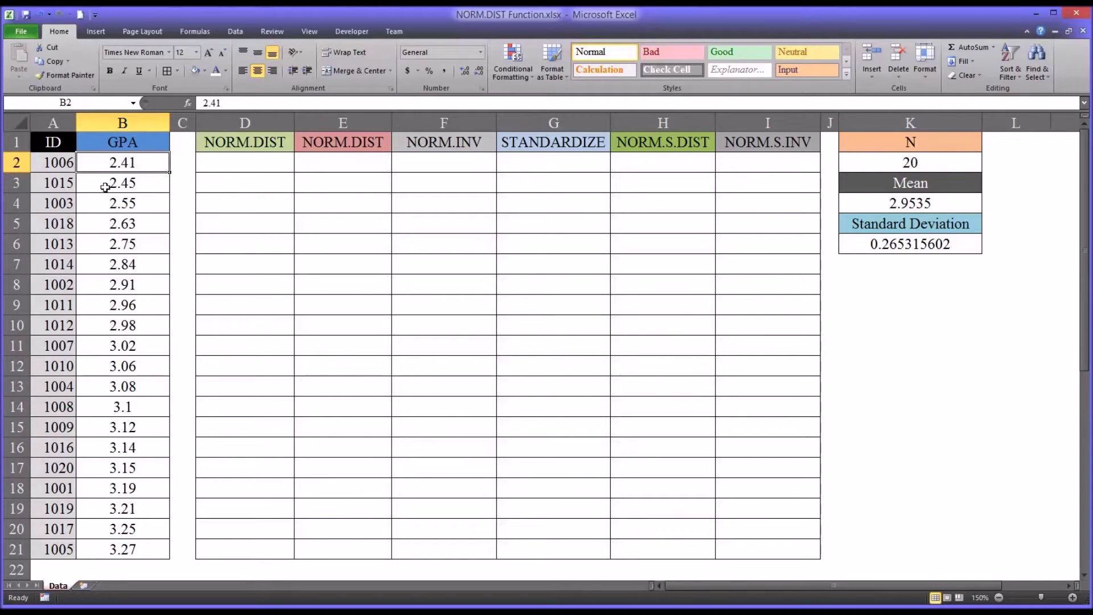
left_click(111, 549)
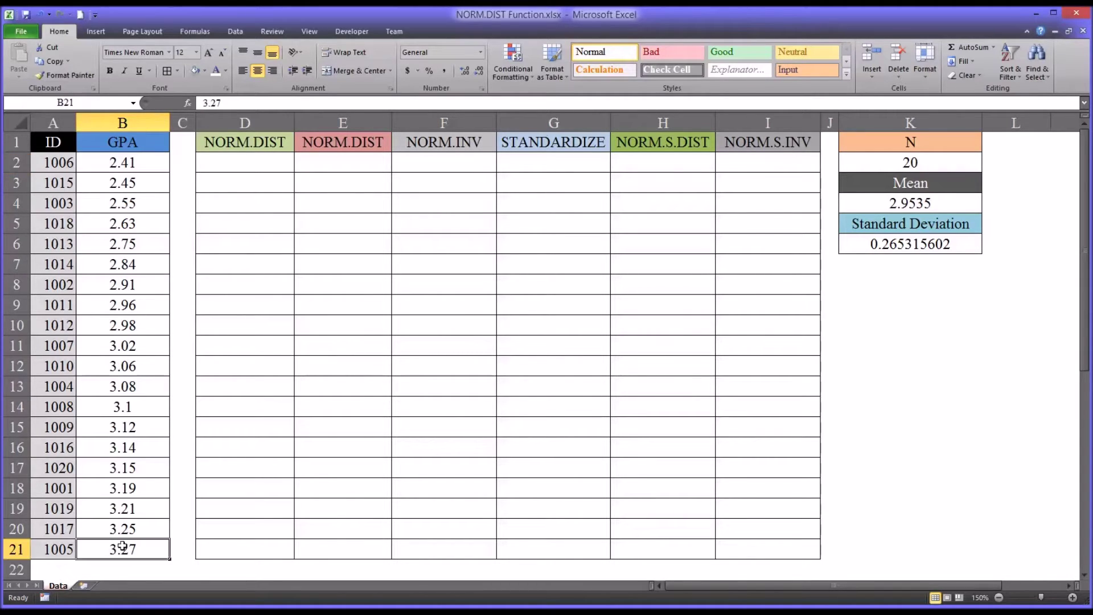
left_click(113, 164)
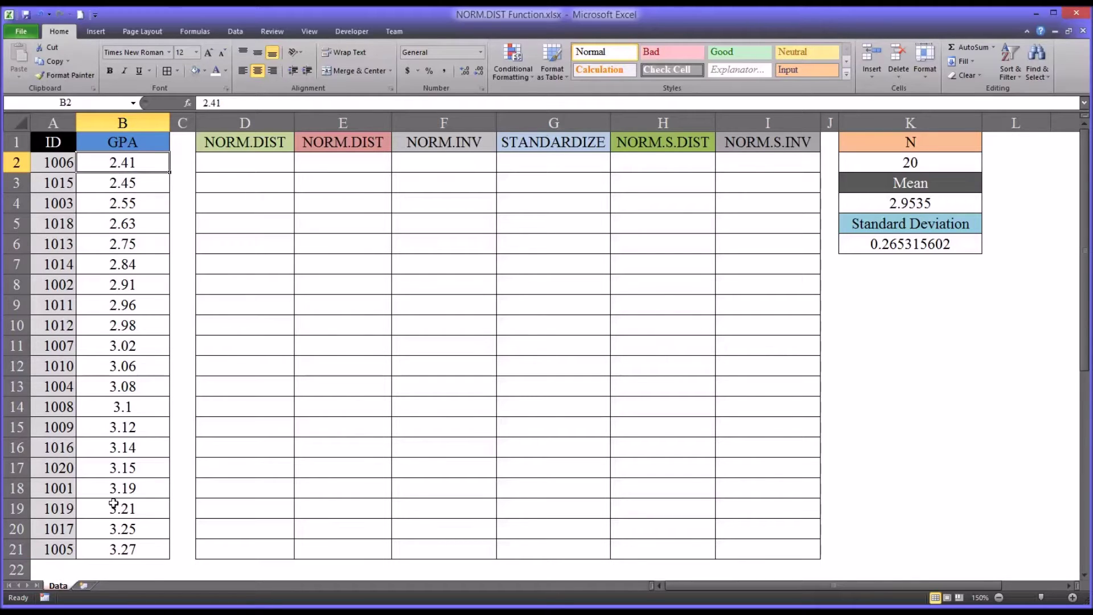
left_click(111, 547)
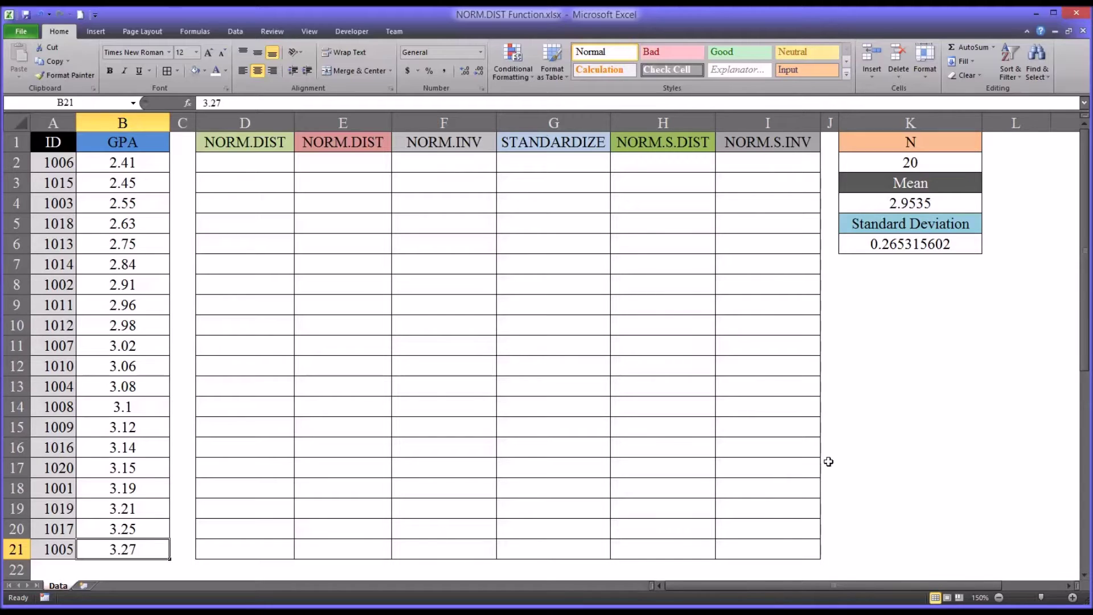
- Inspect the N, Mean and Standard Deviation formulas in K2, K4 and K6 against the GPA range B2:B21
left_click(876, 166)
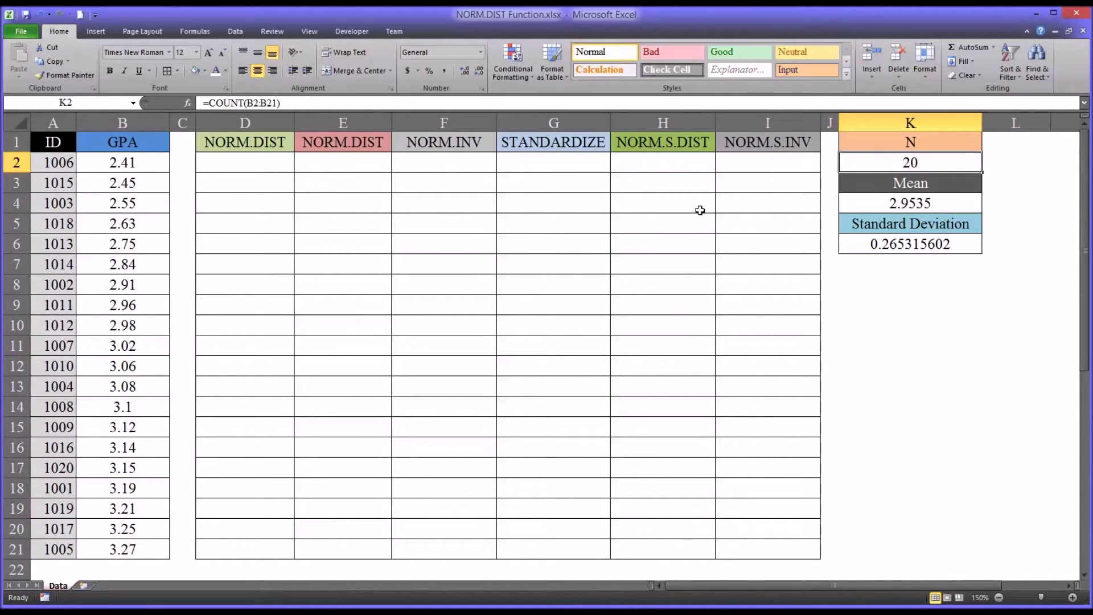
left_click_drag(130, 167, 117, 541)
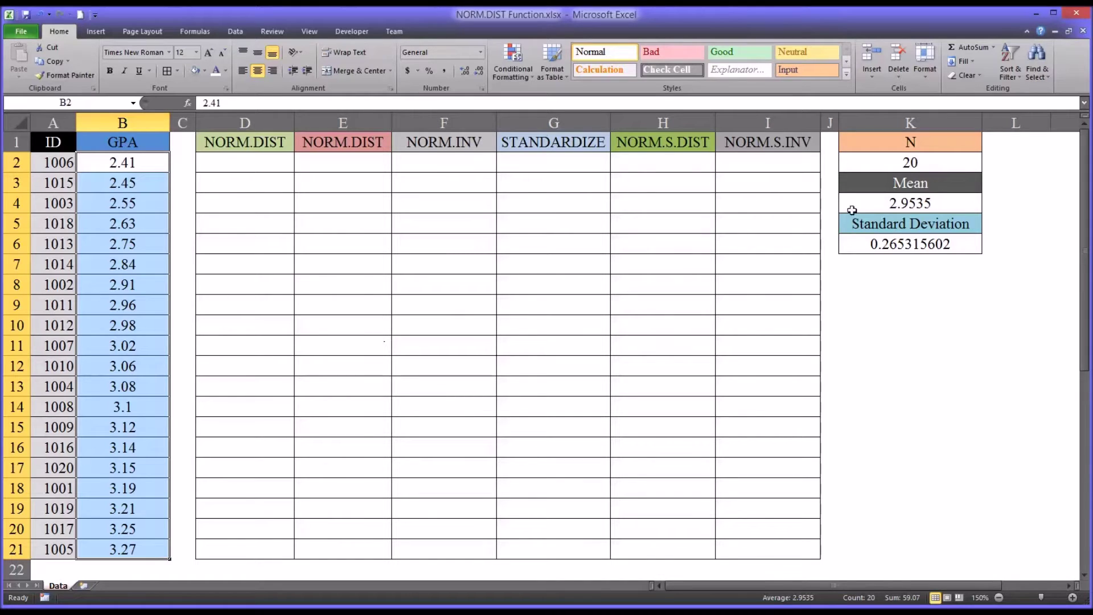
left_click(876, 206)
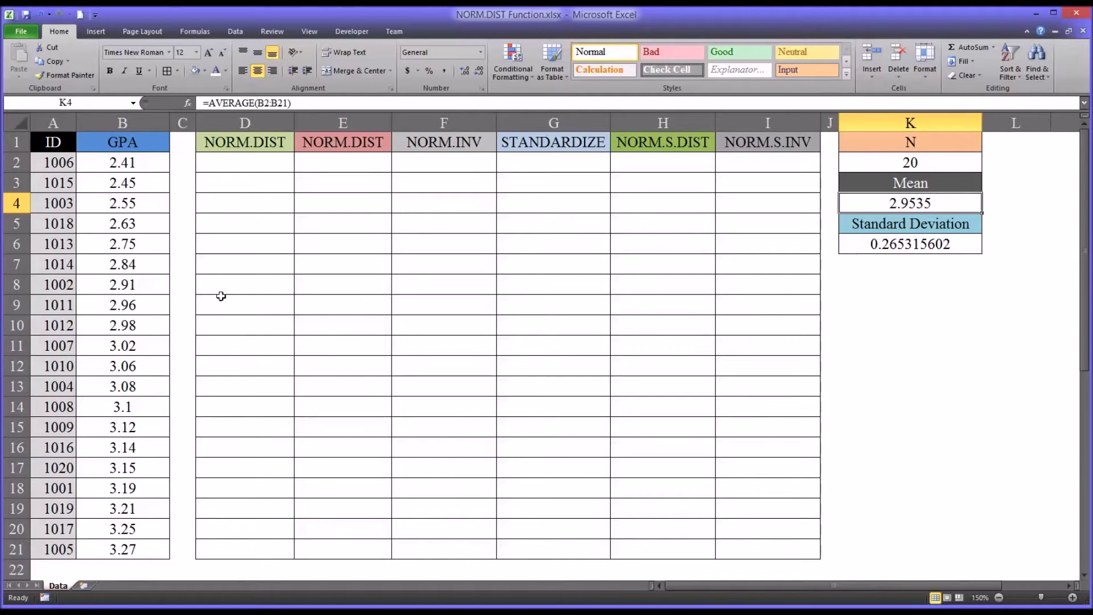
left_click_drag(138, 164, 101, 546)
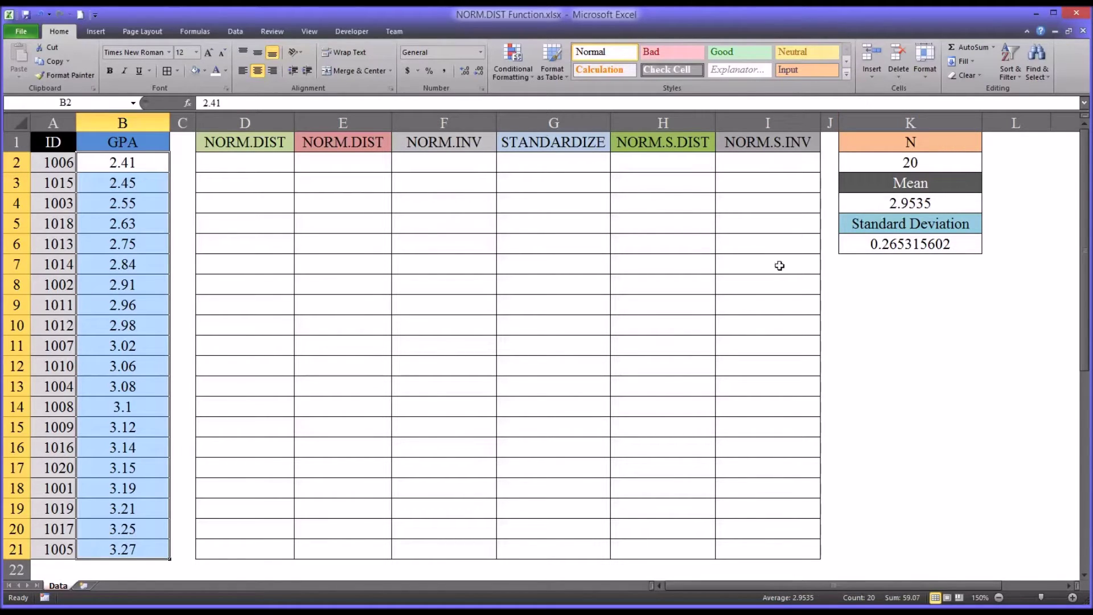
left_click(869, 248)
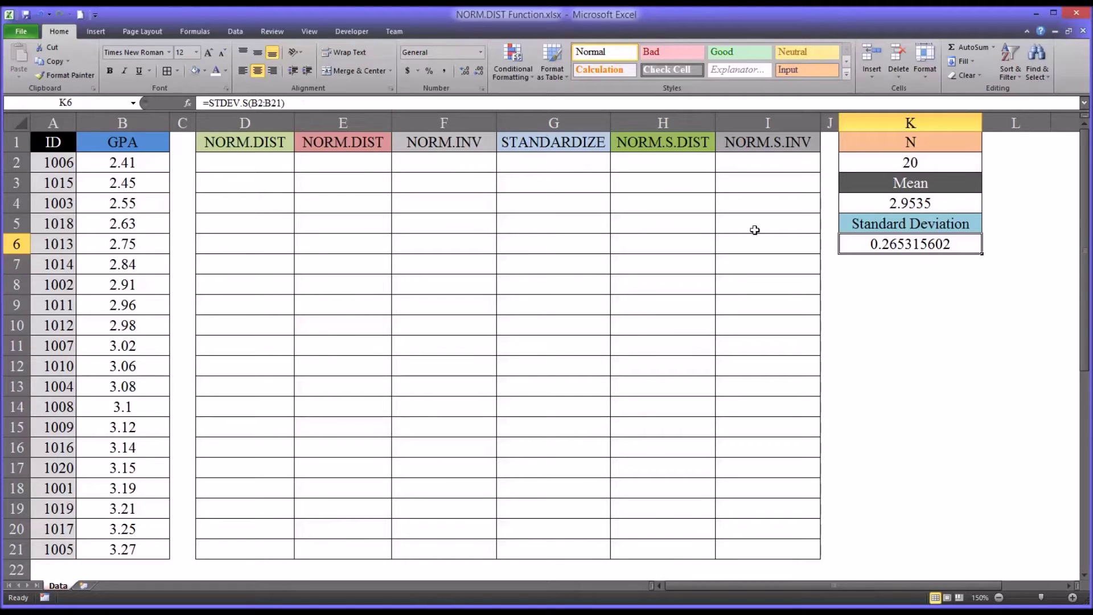
left_click_drag(137, 164, 136, 552)
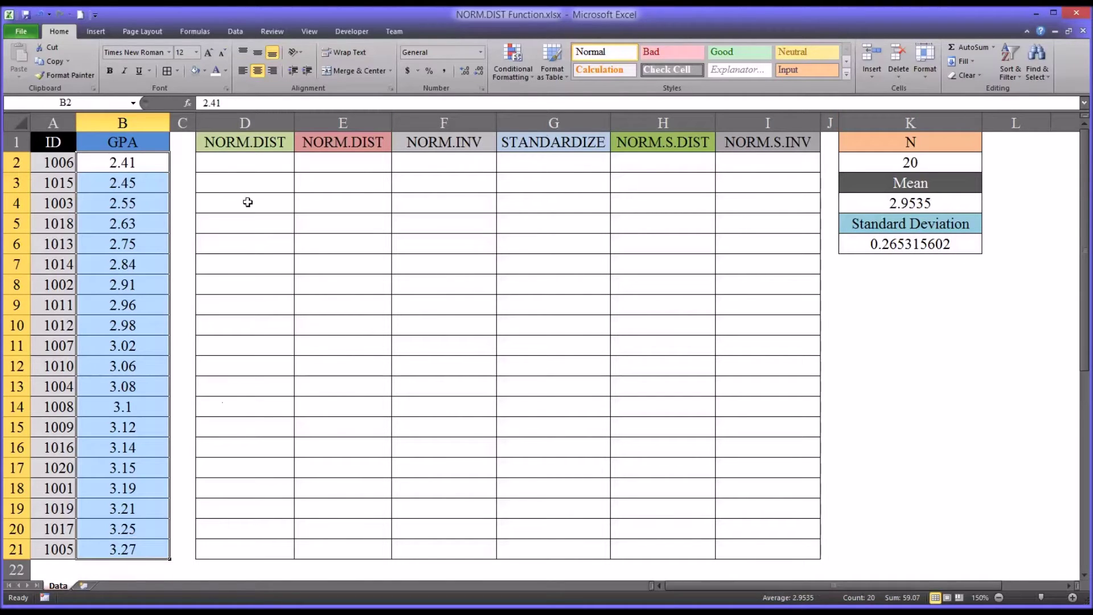
- Enter the cumulative normal distribution formula =NORM.DIST(B2,$K$4,$K$6,TRUE) in D2
left_click(225, 165)
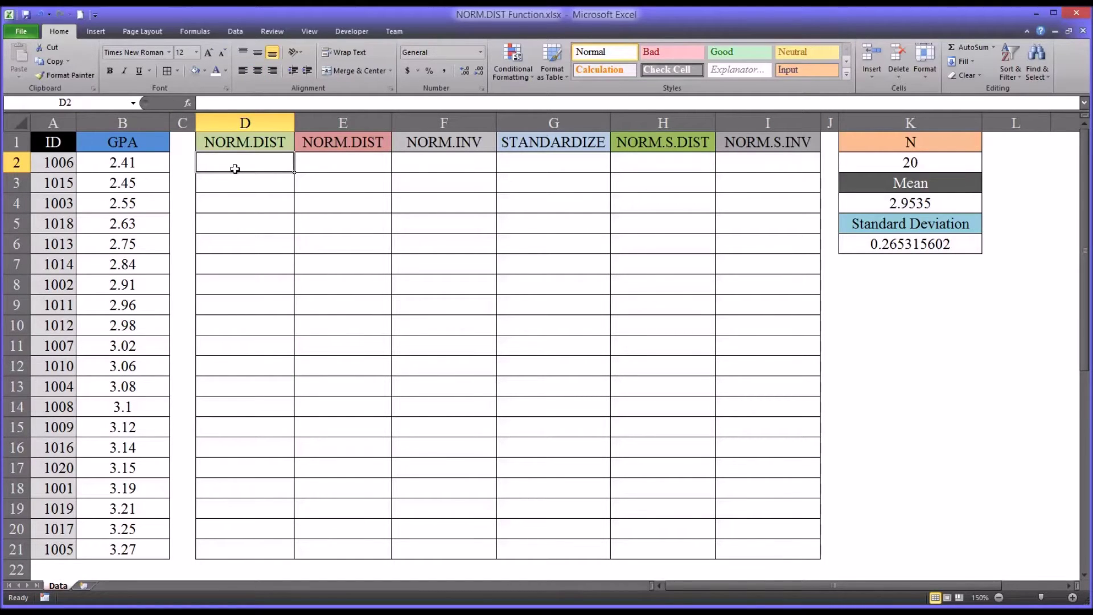
type("=no")
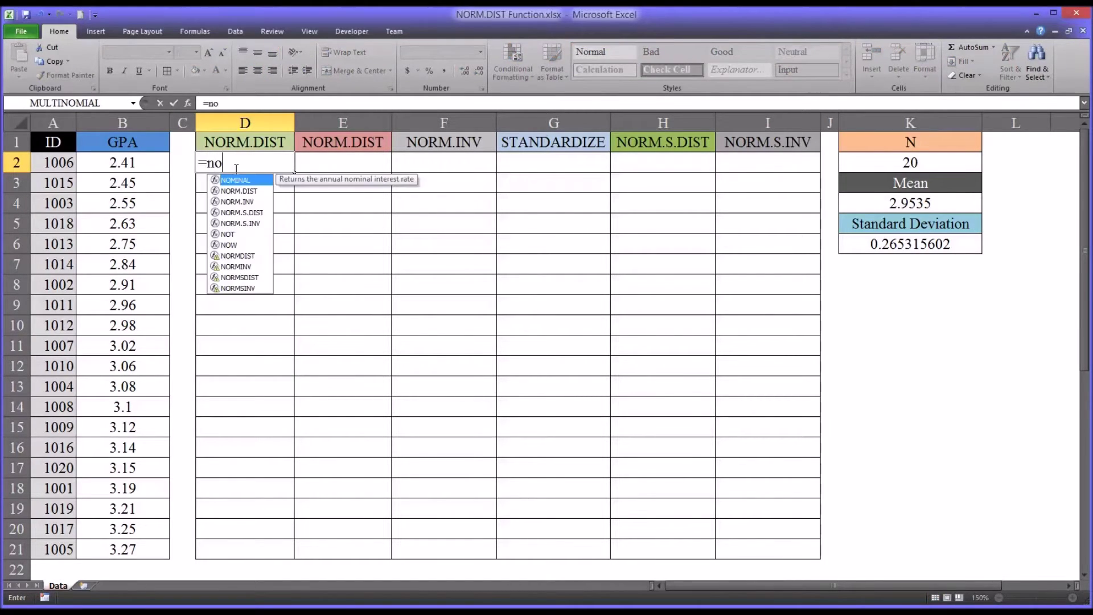
key("Down")
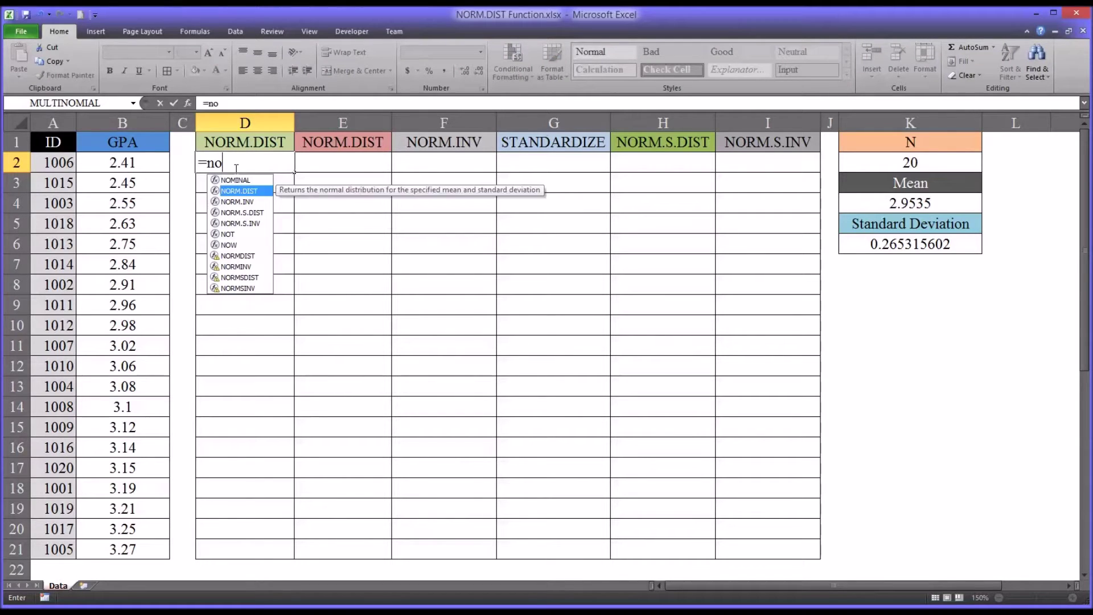
key("Tab")
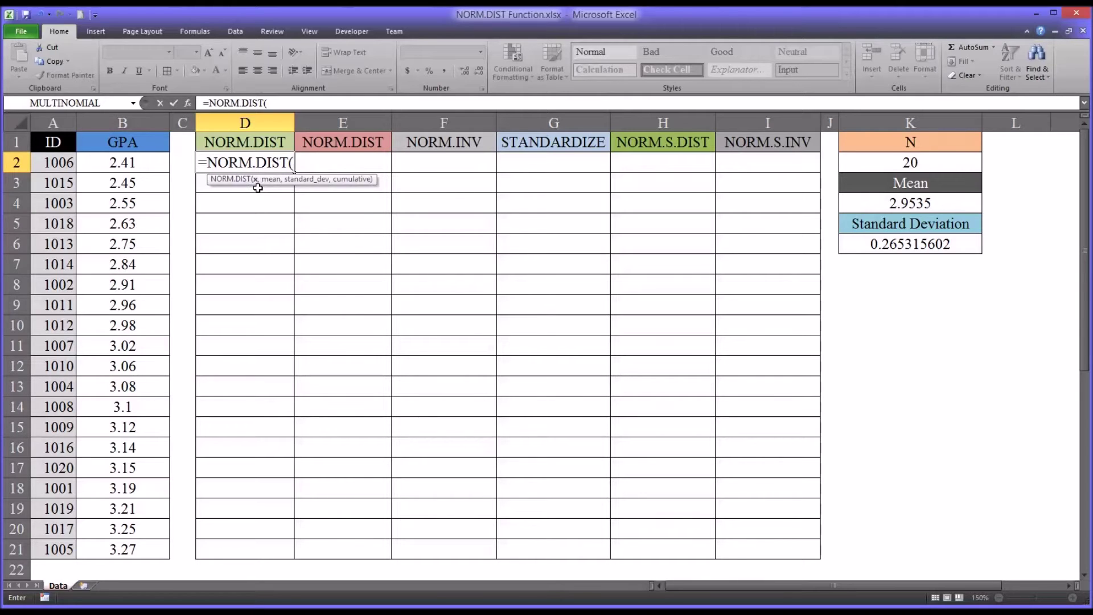
left_click(150, 165)
type(",")
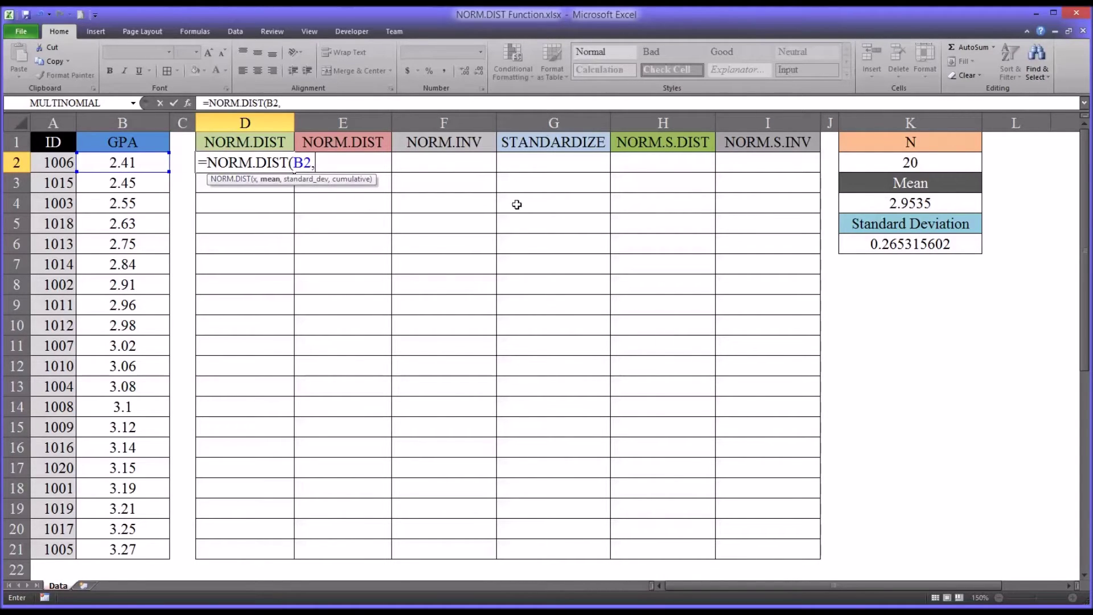
left_click(871, 205)
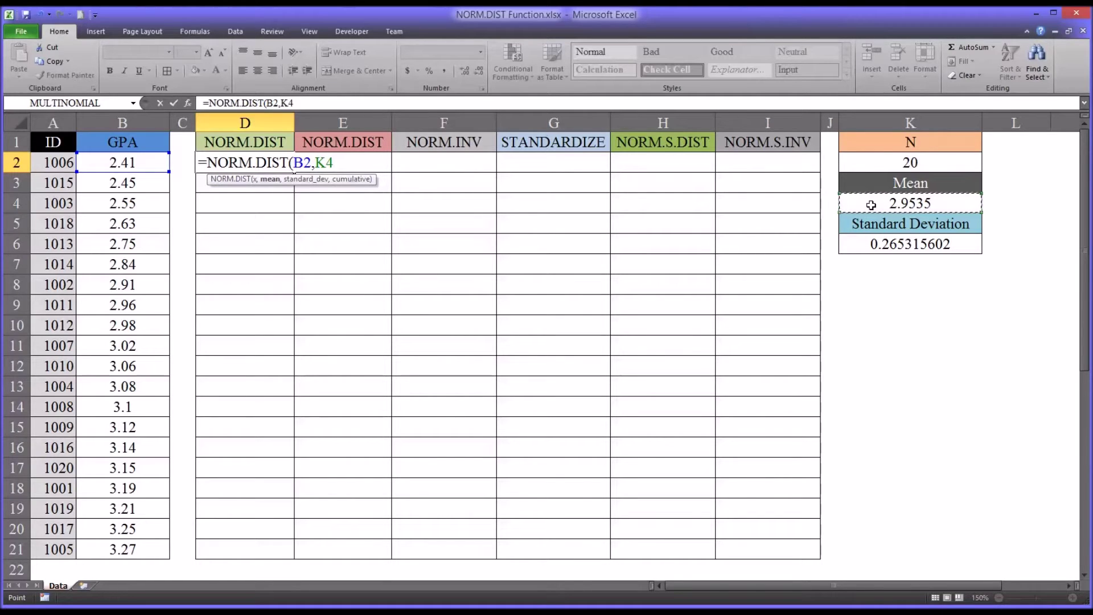
key("F4")
type(",")
left_click(933, 245)
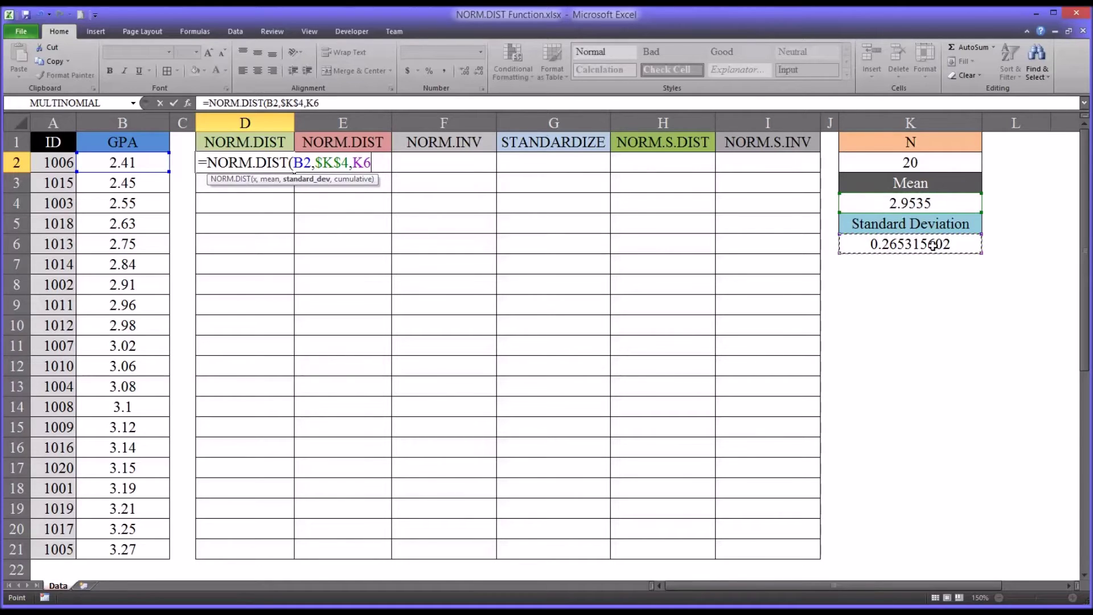
key("F4")
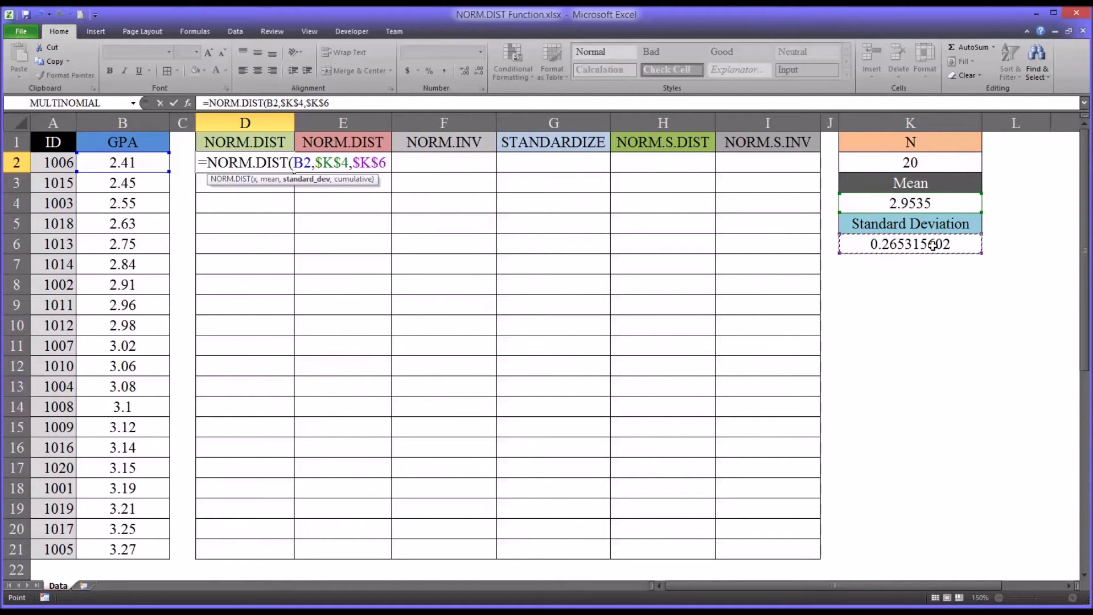
type(",")
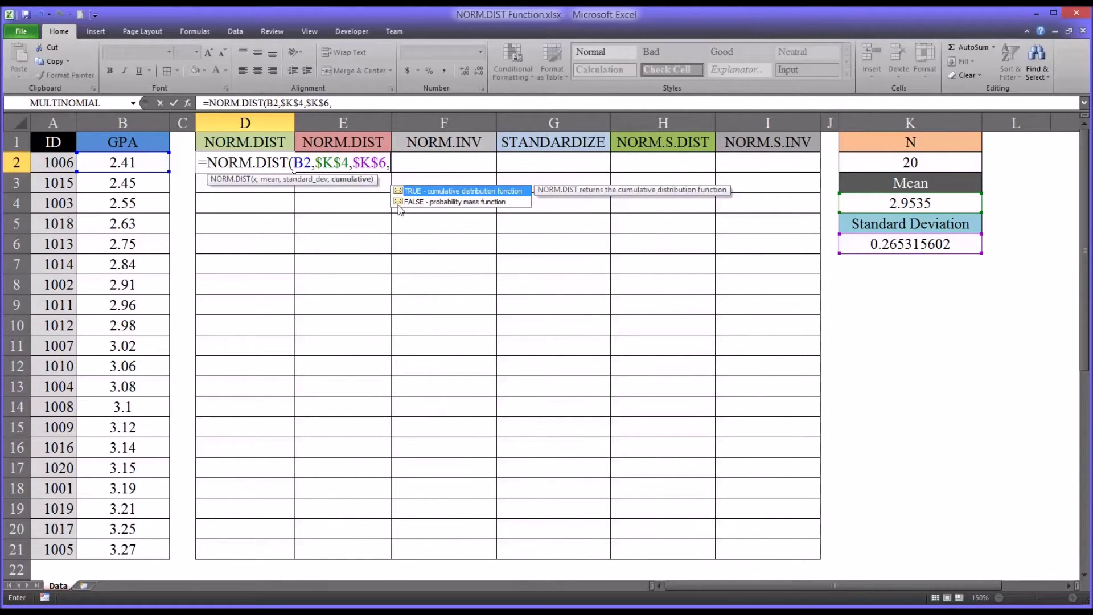
double_click(438, 192)
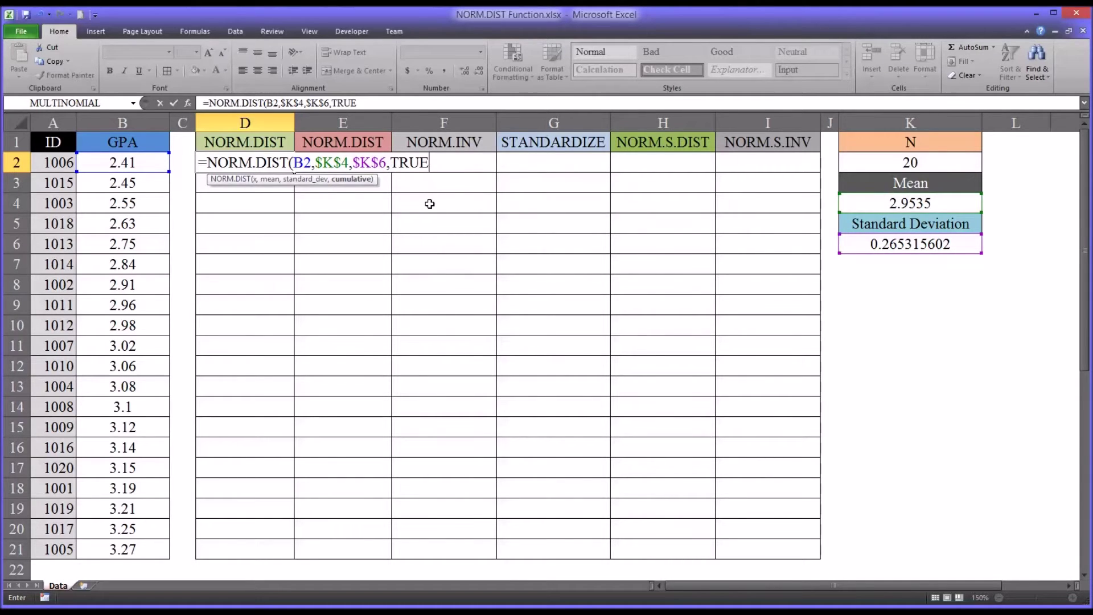
key("Return")
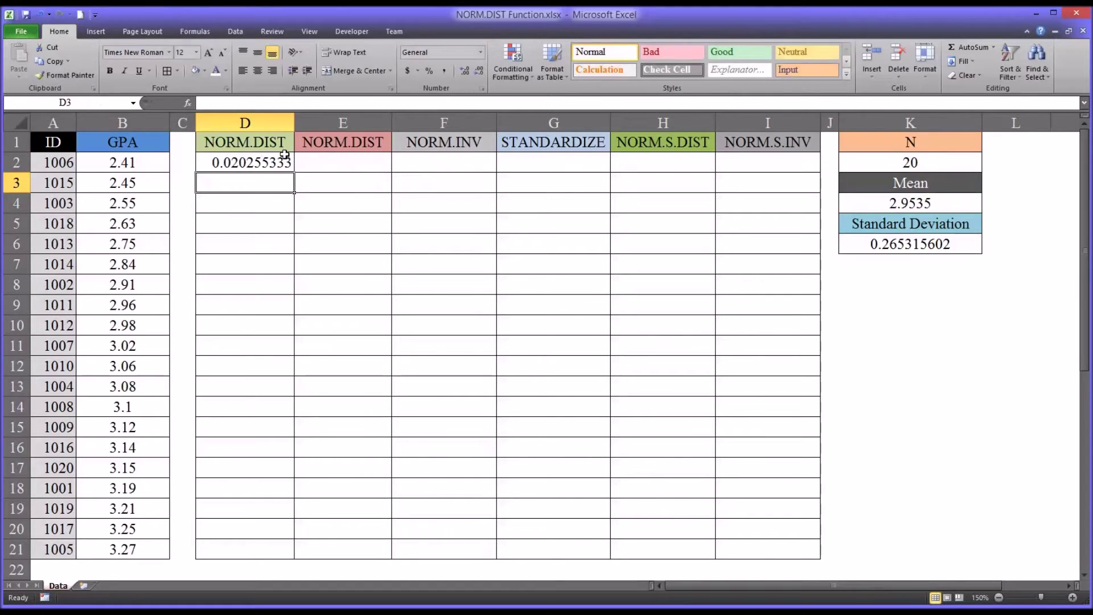
- Copy the cumulative NORM.DIST formula from D2 down through D21
left_click(262, 163)
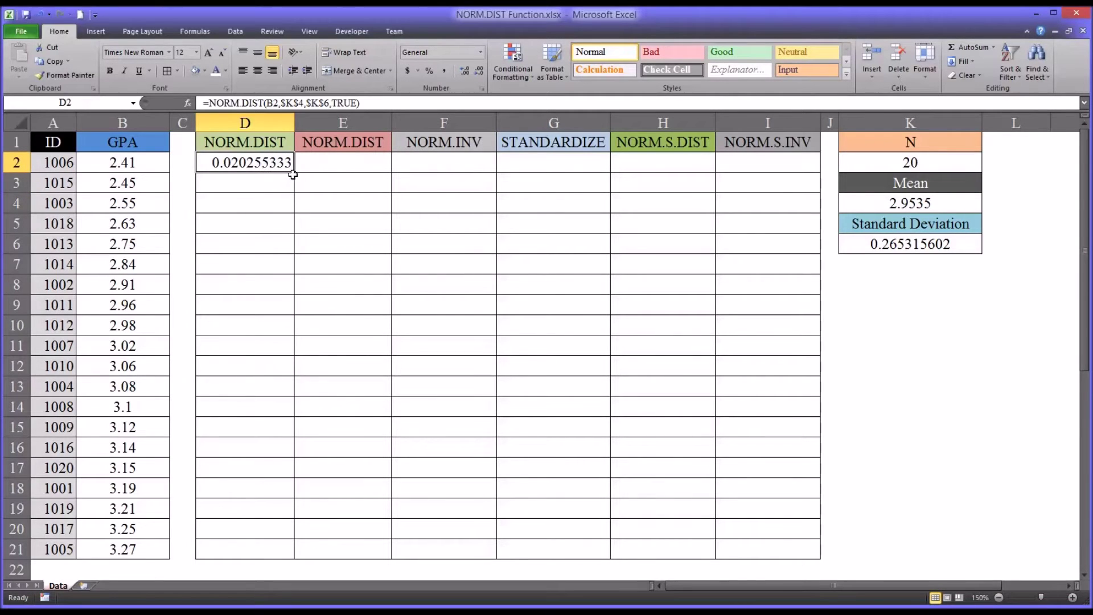
left_click_drag(296, 173, 276, 550)
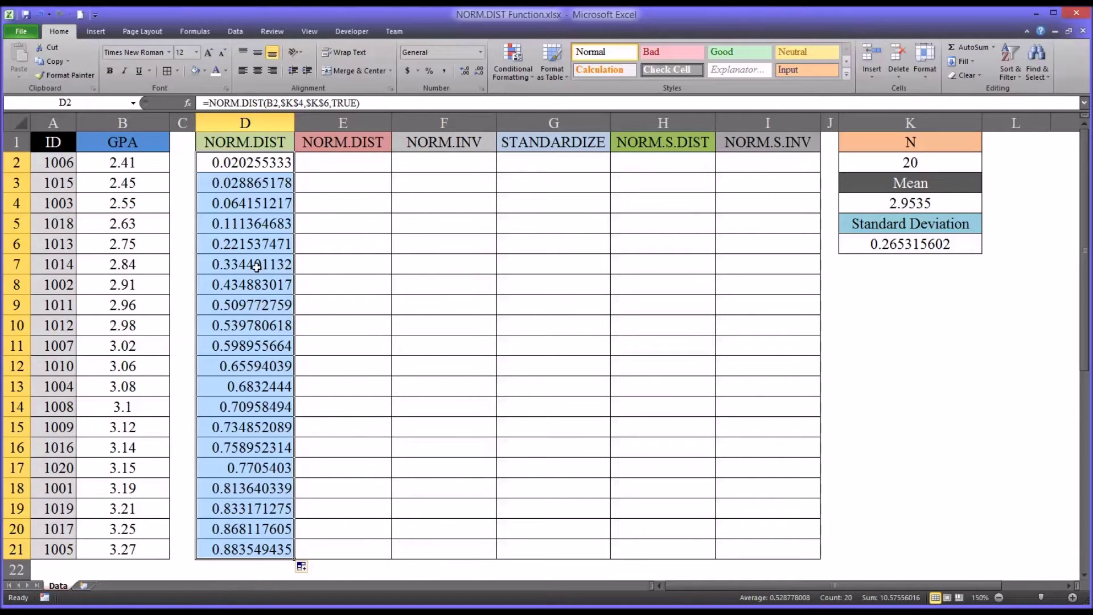
- Compare the cumulative probabilities in D6 and D17 with their GPA scores in B6 and B17
left_click(243, 247)
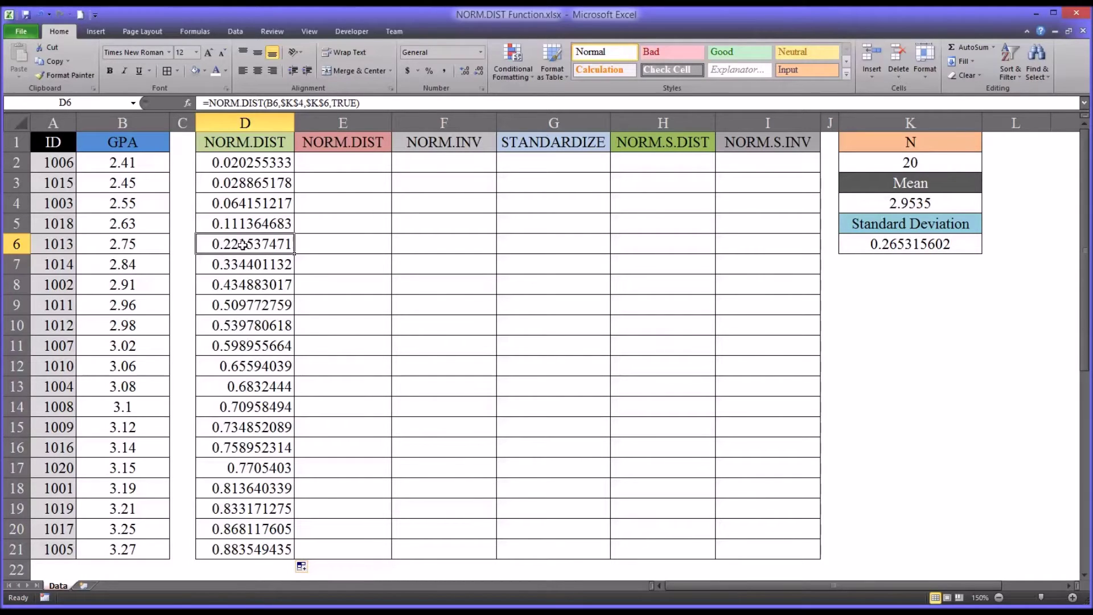
left_click(147, 248)
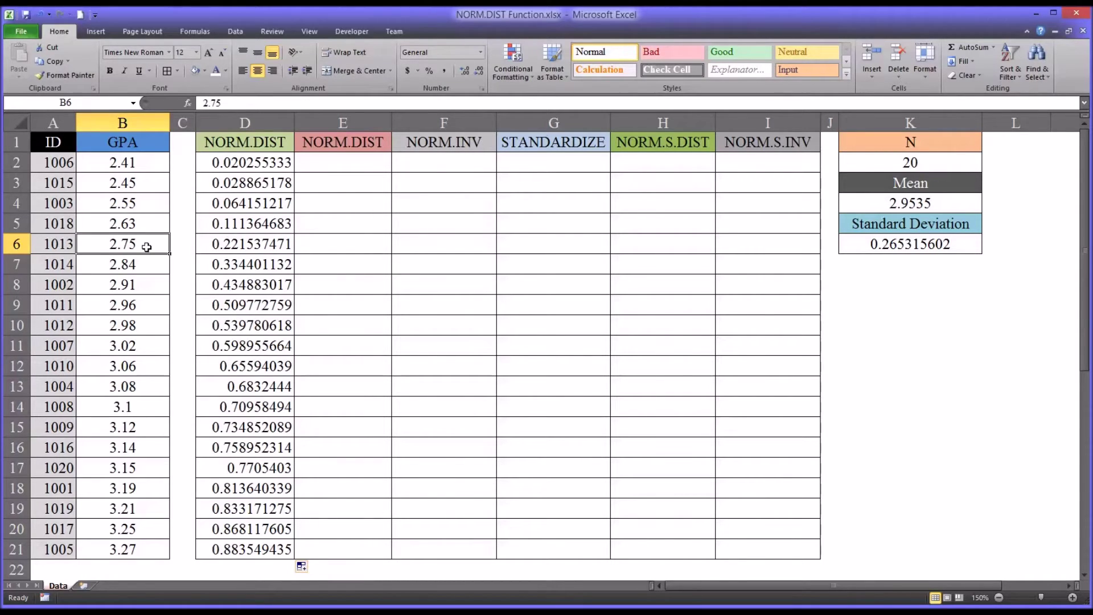
left_click(220, 246)
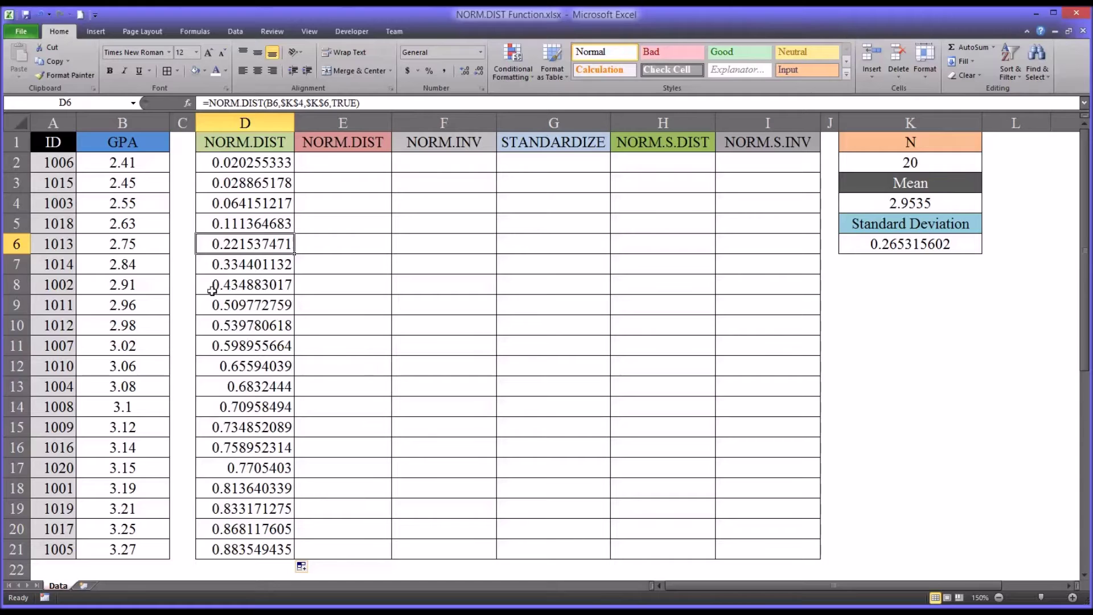
left_click(150, 248)
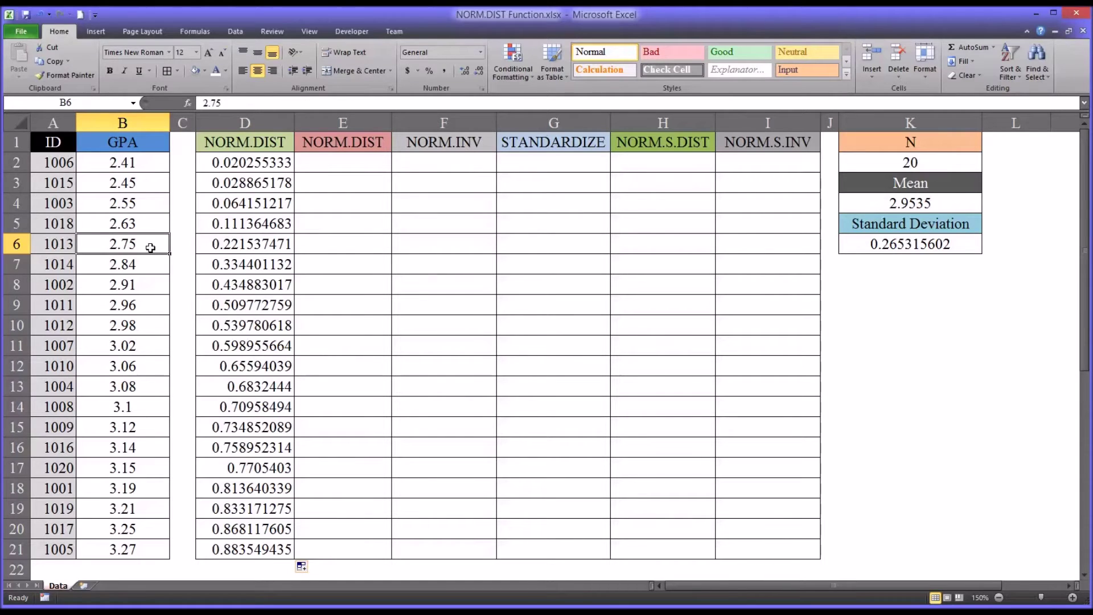
left_click(203, 248)
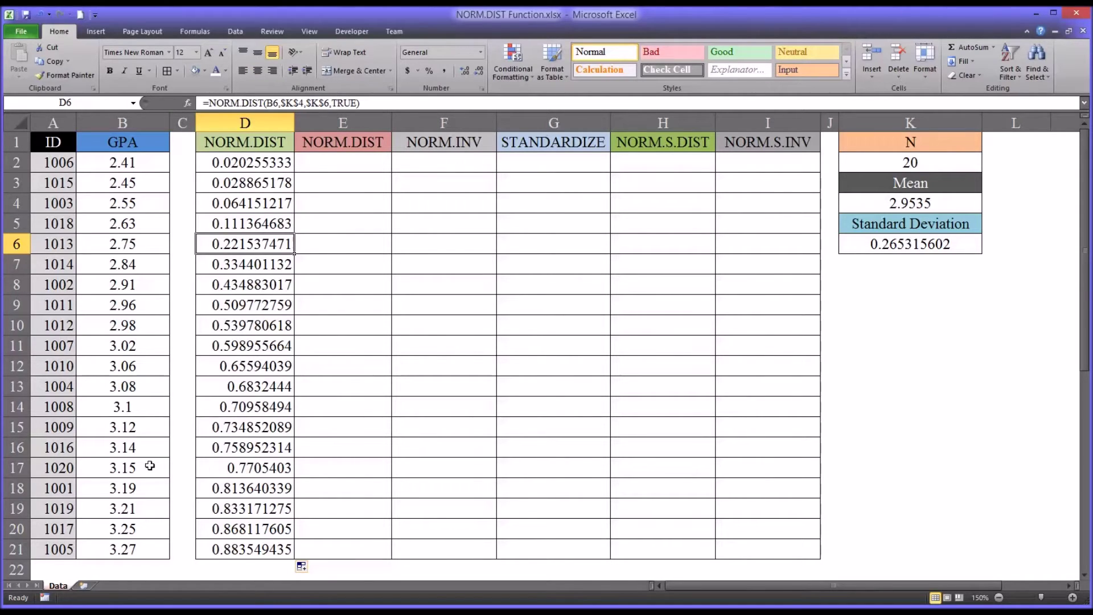
left_click(227, 471)
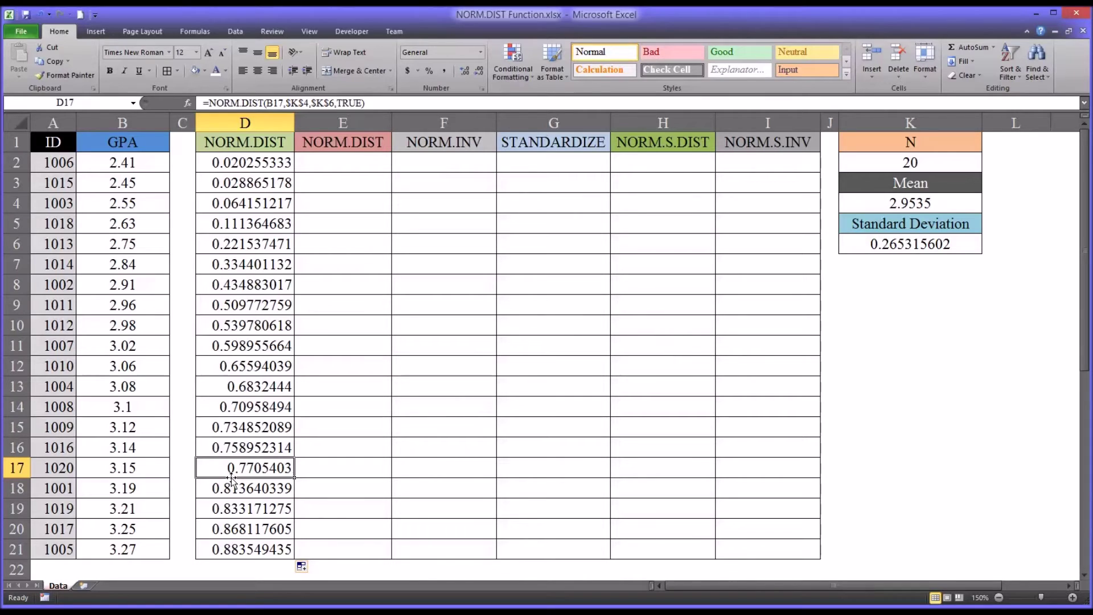
left_click(148, 471)
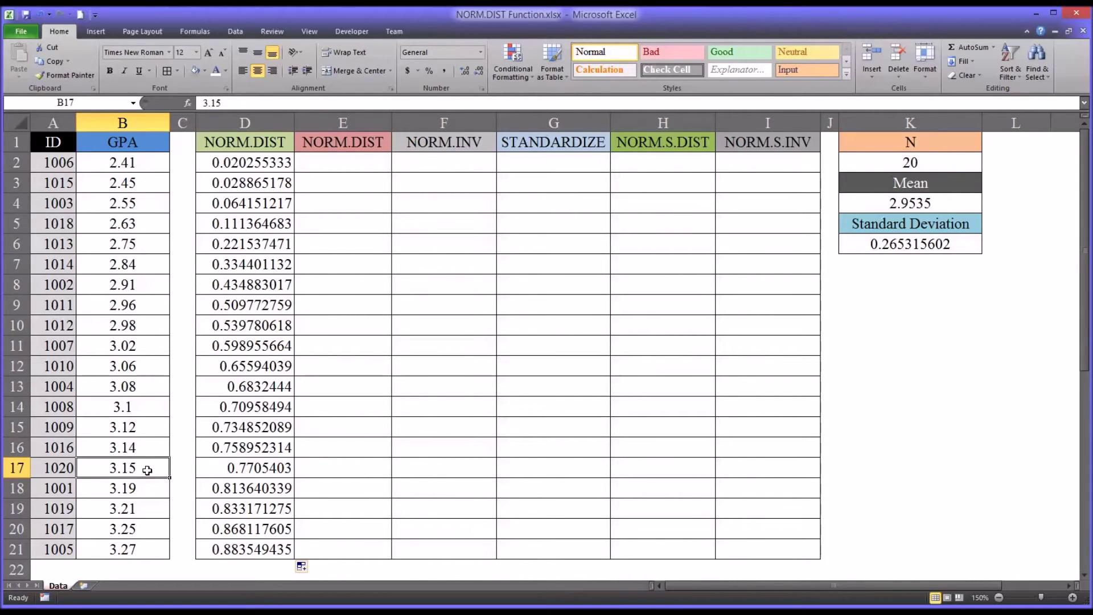
- Enter the non-cumulative normal distribution formula =NORM.DIST(B2,$K$4,$K$6,FALSE) in E2
left_click(343, 162)
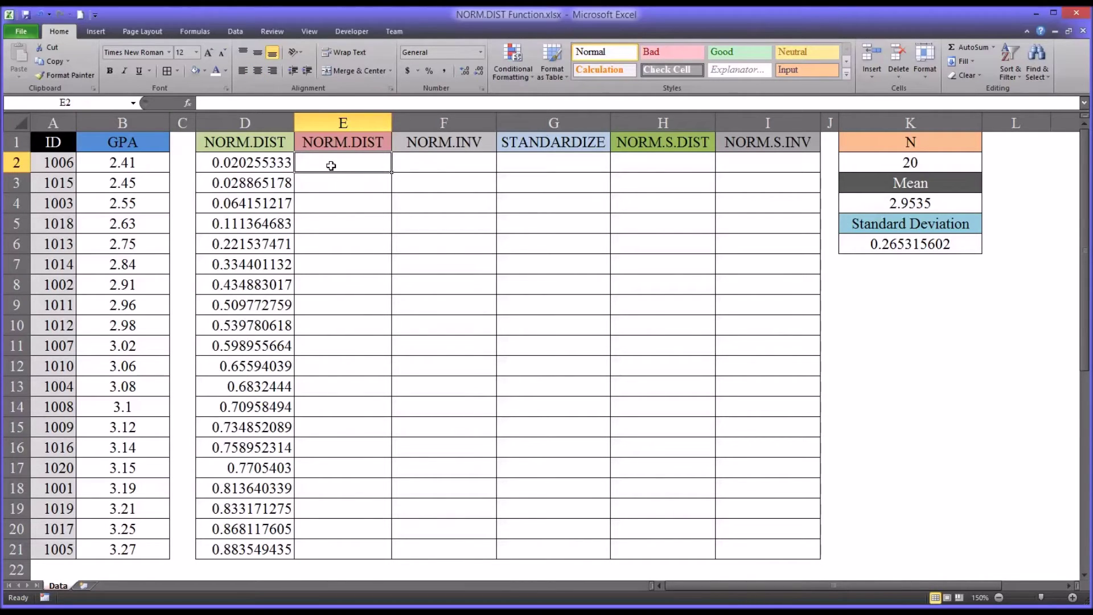
type("=nor")
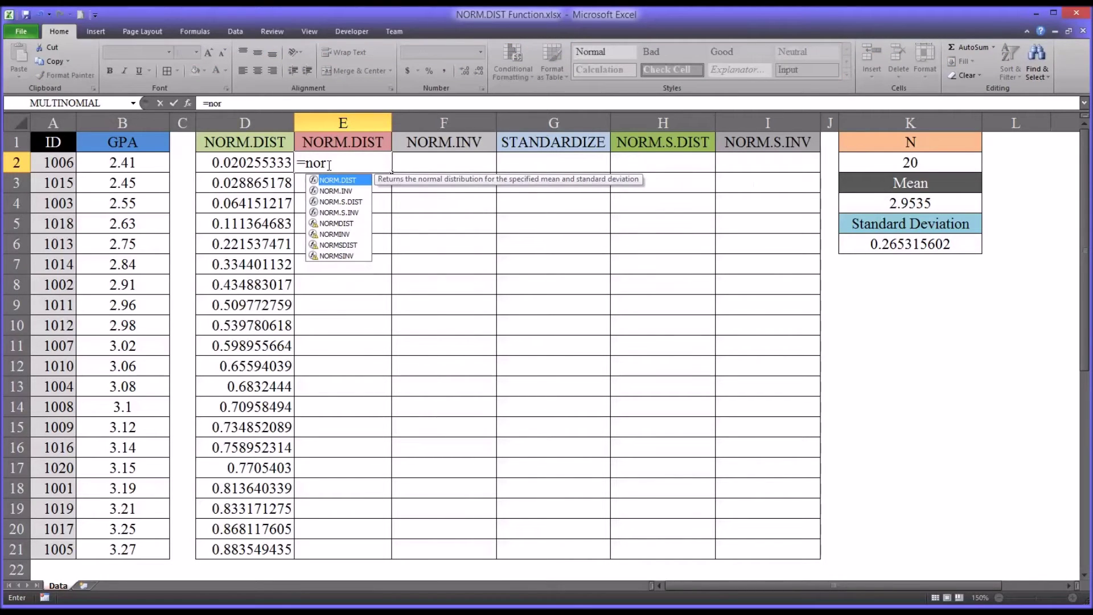
type("m")
key("Tab")
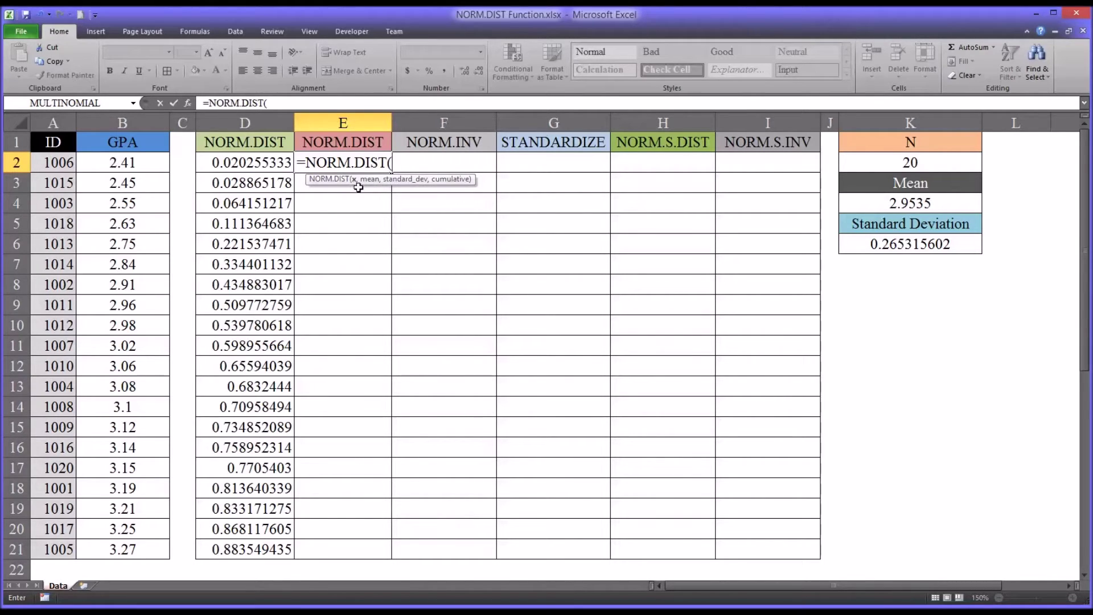
left_click(138, 167)
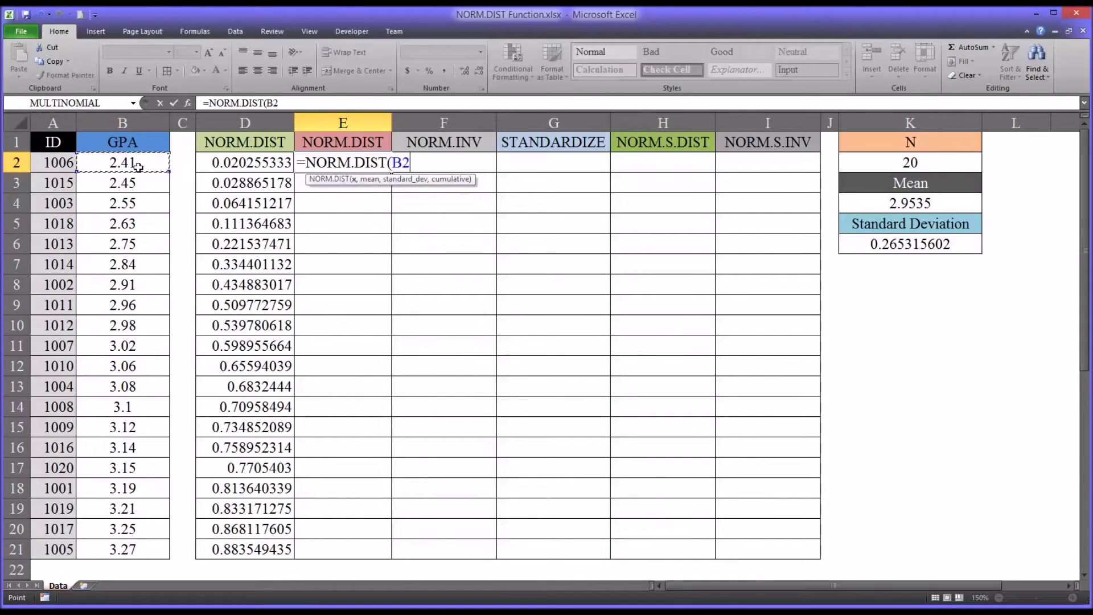
type(",")
left_click(849, 204)
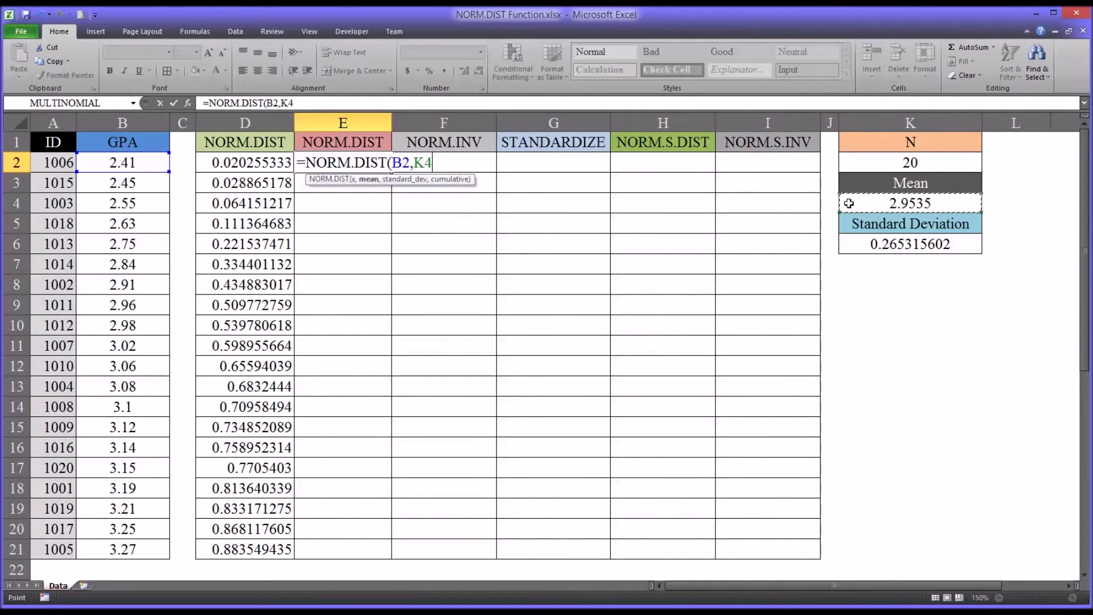
key("F4")
type(",")
left_click(887, 253)
key("F4")
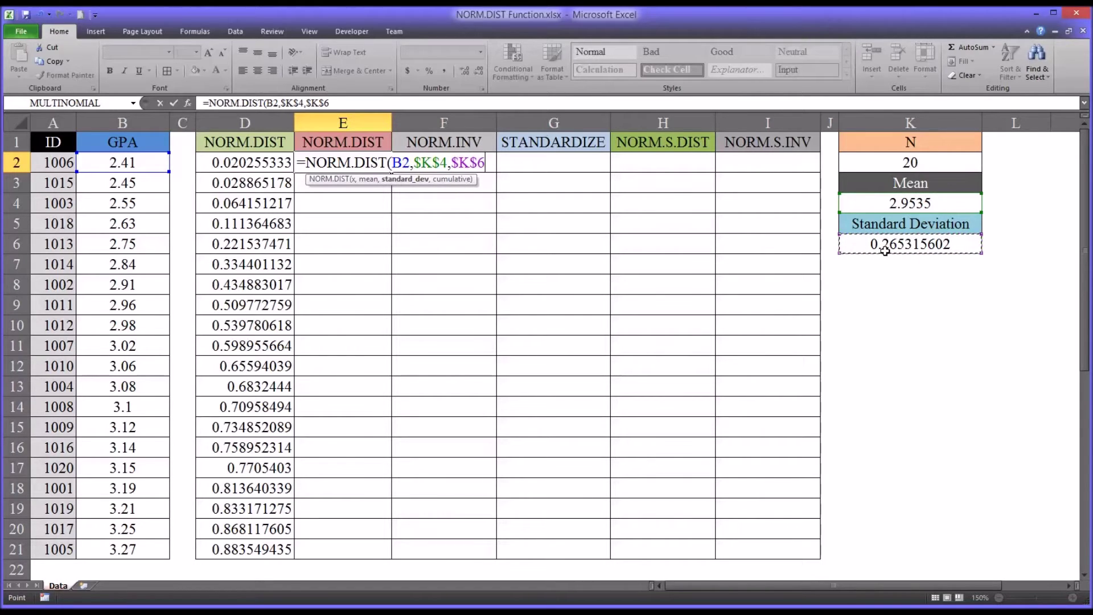
type(",")
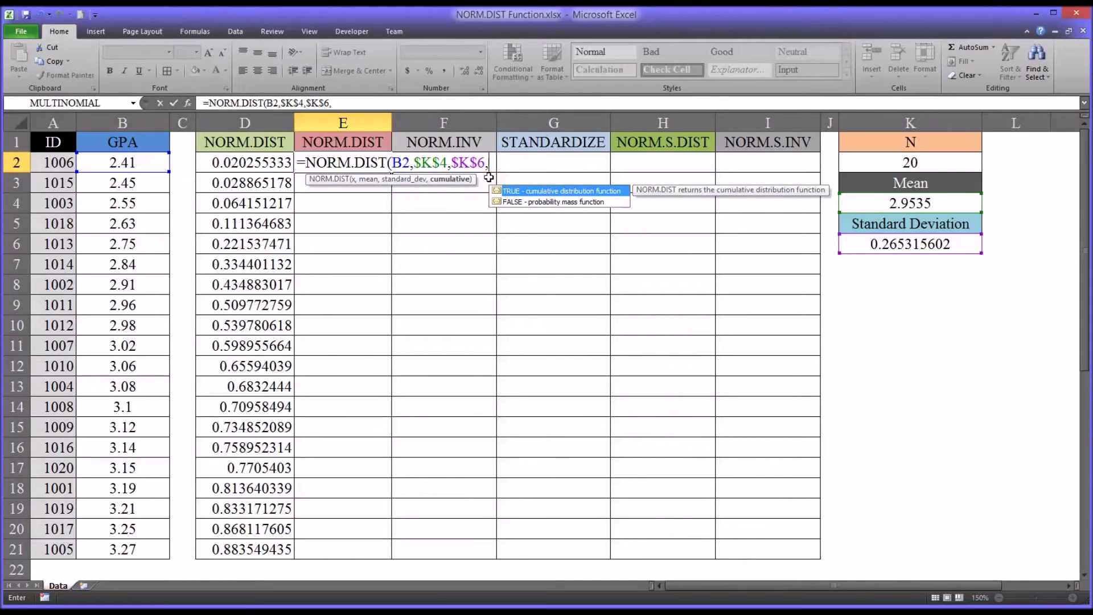
left_click(546, 203)
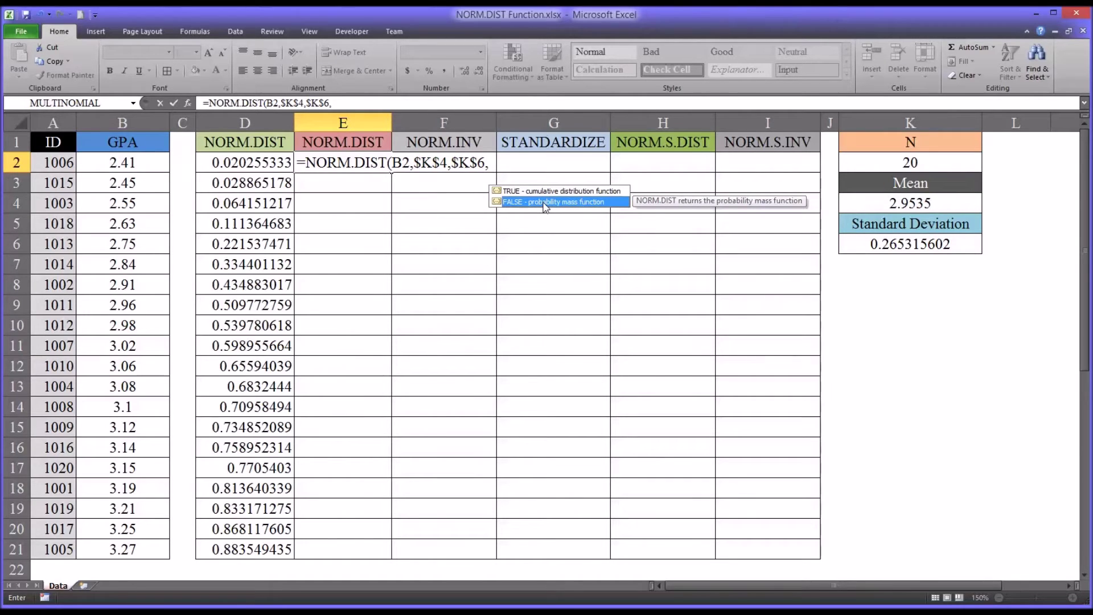
double_click(546, 203)
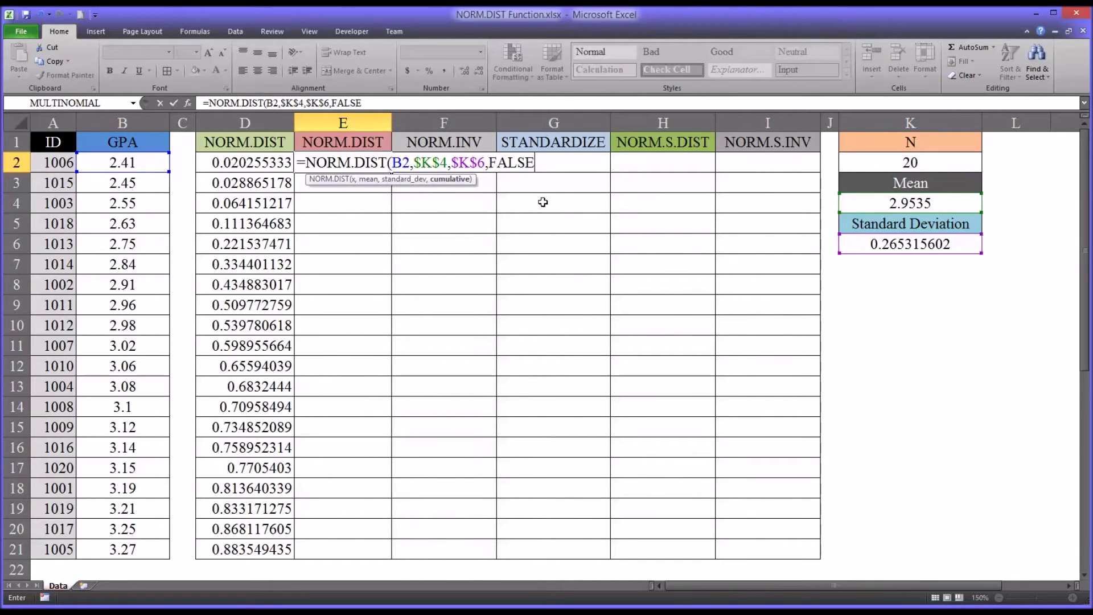
type(")")
key("Return")
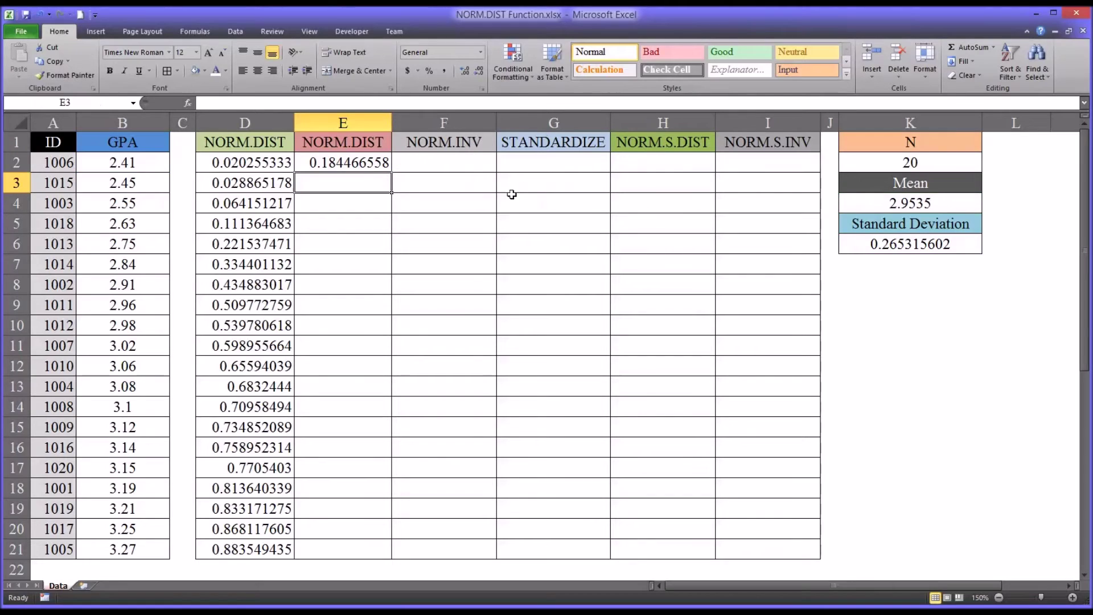
- Copy the non-cumulative NORM.DIST formula from E2 down through E21
left_click(364, 165)
left_click_drag(392, 172, 367, 551)
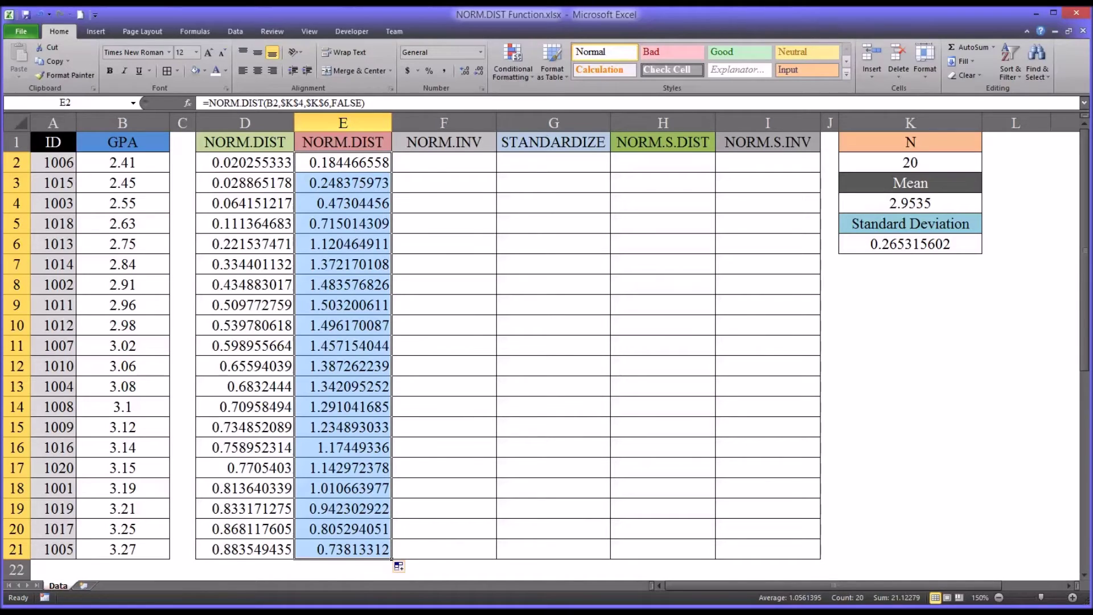
- Compare the cumulative formula in D2 with the non-cumulative one in E2, and examine the trend across E2:E9 and E10:E21
left_click(254, 164)
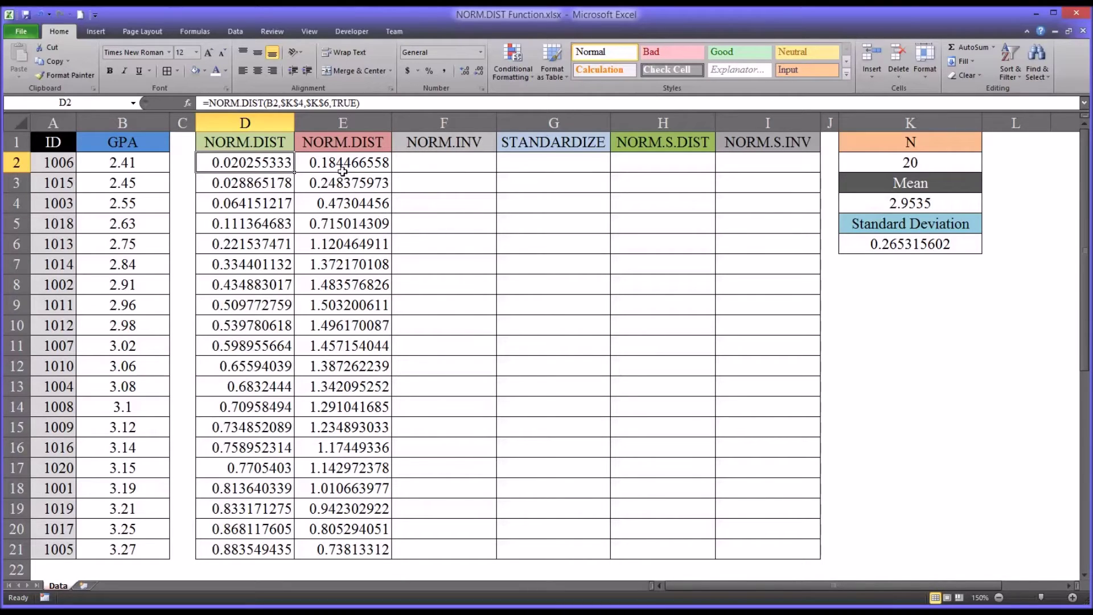
left_click(337, 164)
left_click_drag(336, 163, 343, 310)
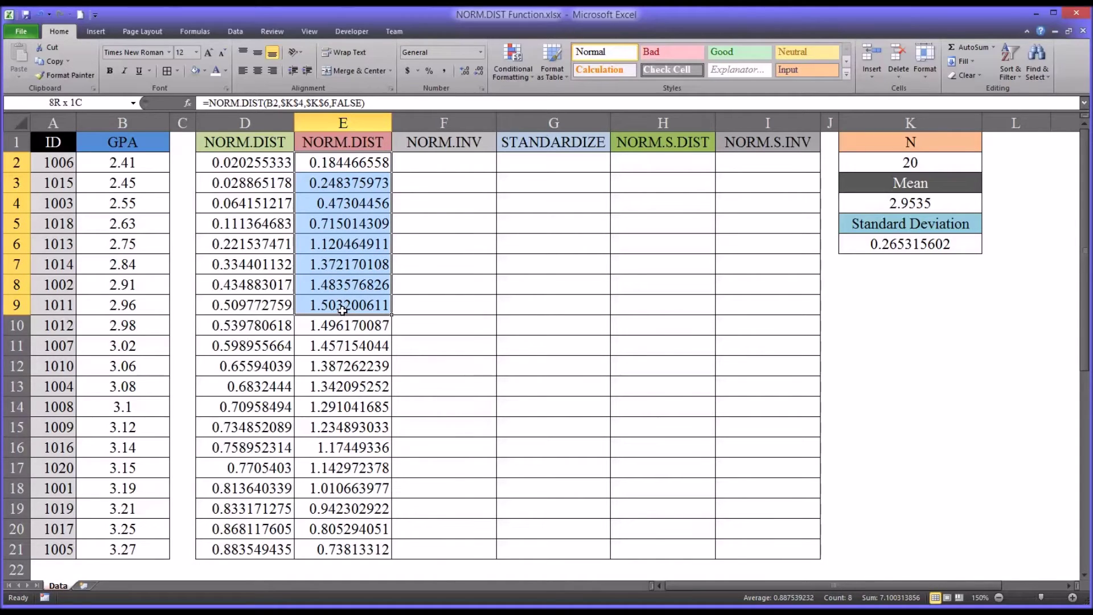
left_click(343, 309)
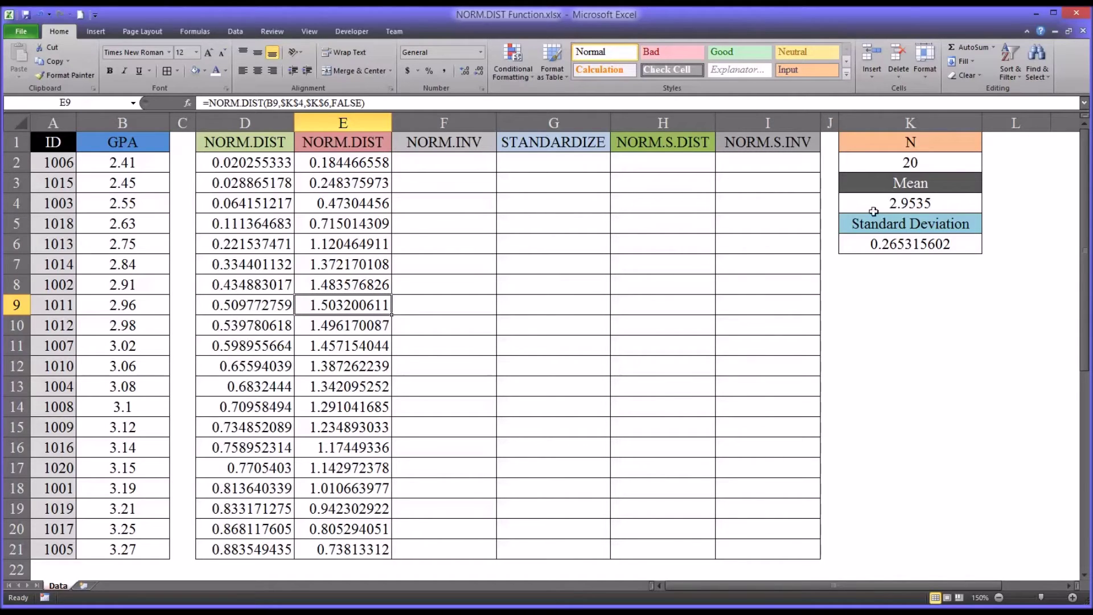
left_click_drag(334, 328, 334, 548)
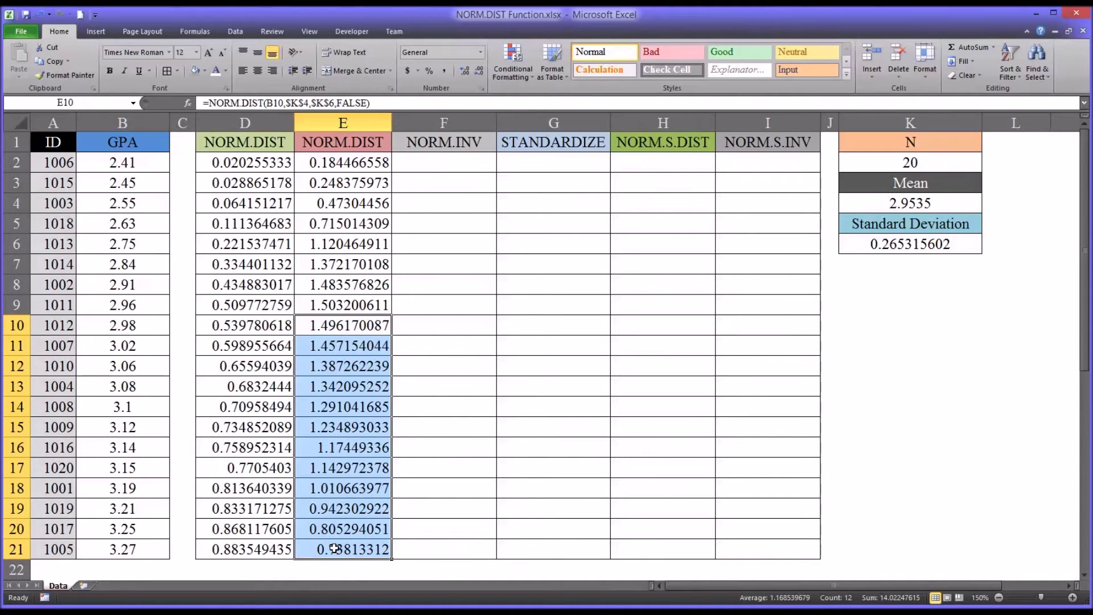
left_click(334, 549)
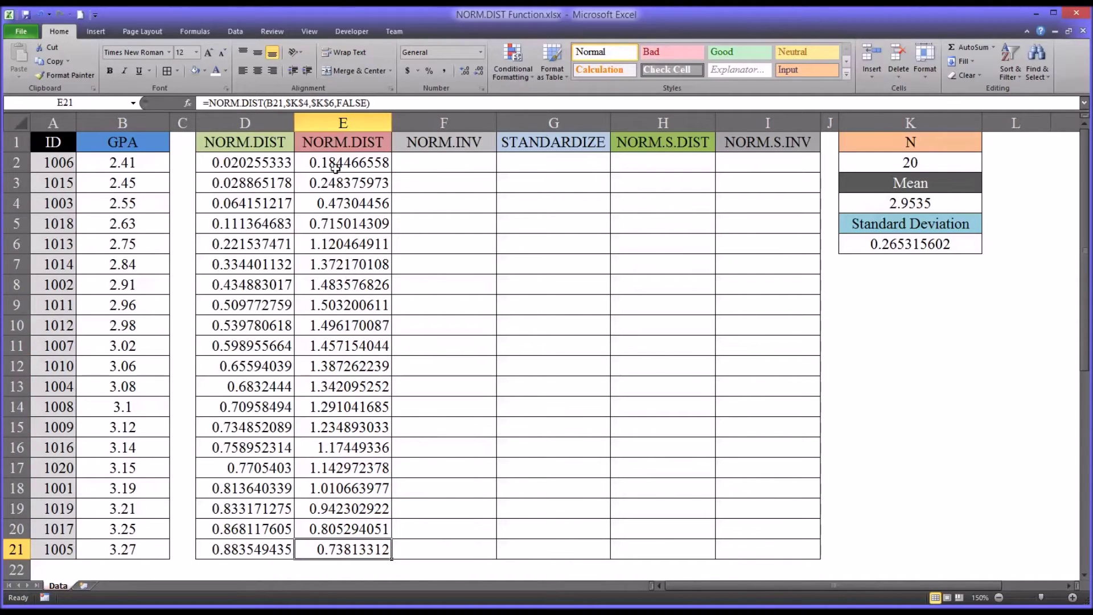
- Plot the non-cumulative NORM.DIST values in E2:E21 as a 2-D line chart, using a black-background style with a green line
left_click_drag(336, 165, 342, 548)
left_click(96, 31)
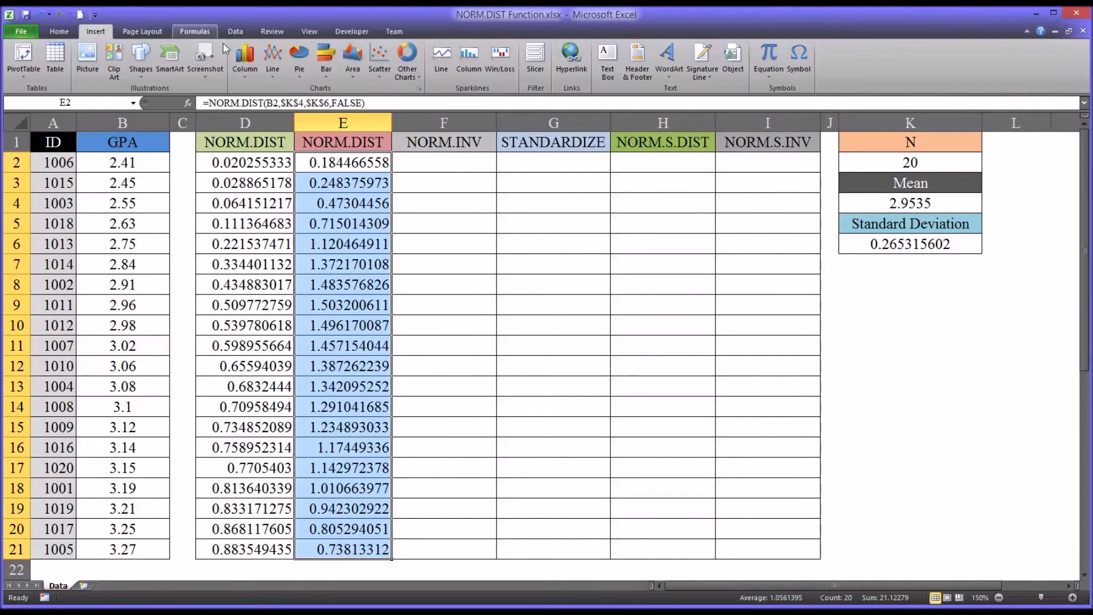
left_click(271, 71)
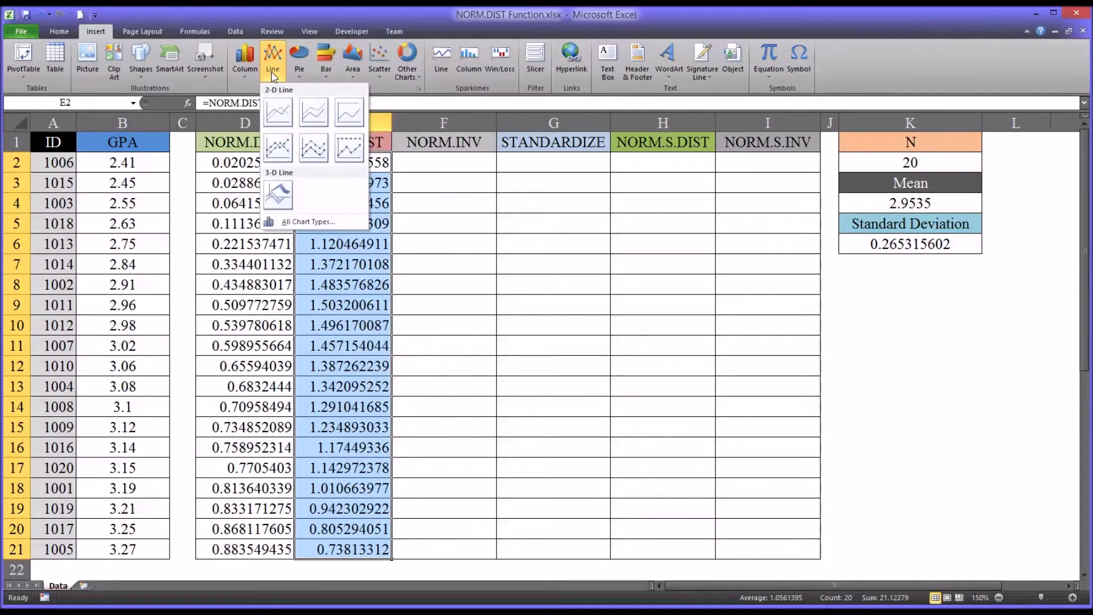
left_click(279, 114)
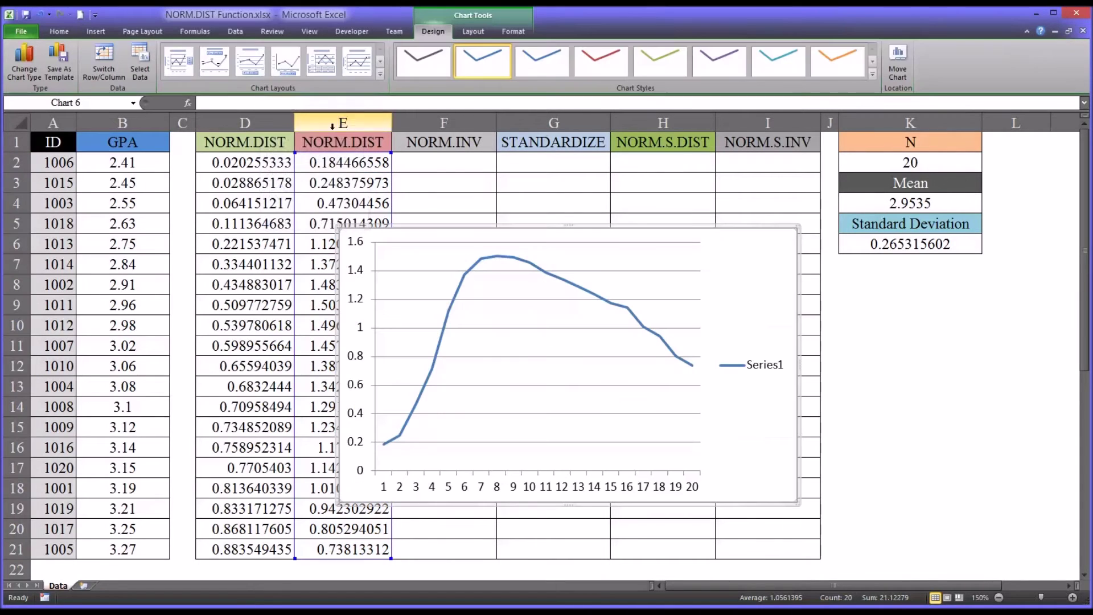
left_click(873, 82)
left_click(655, 237)
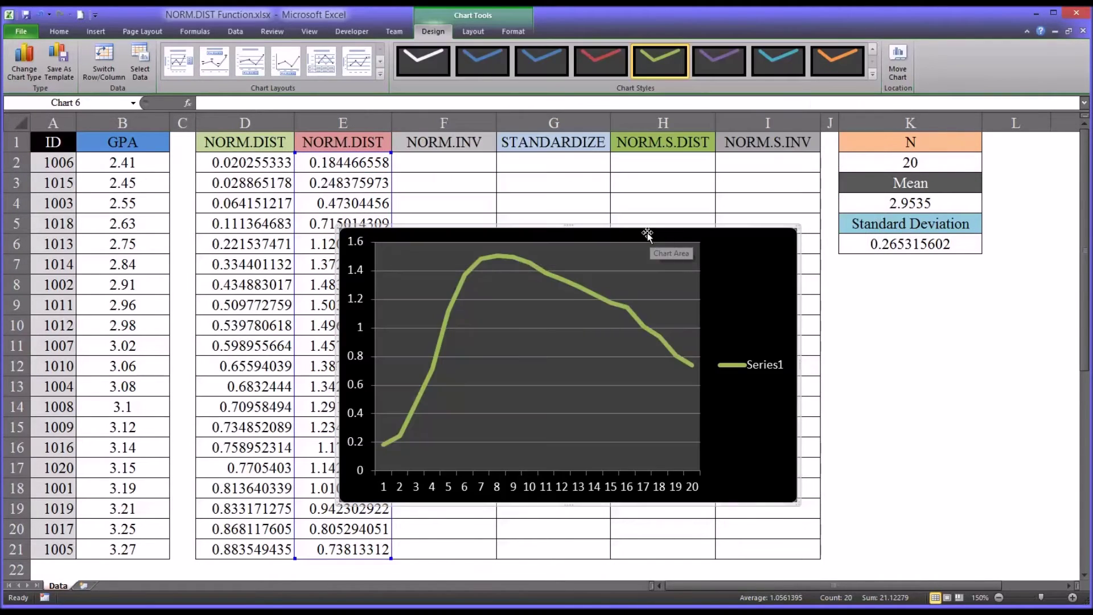
- Move the line chart clear of the NORM.DIST values in column E, and delete it after viewing the curve
left_click_drag(645, 231, 769, 193)
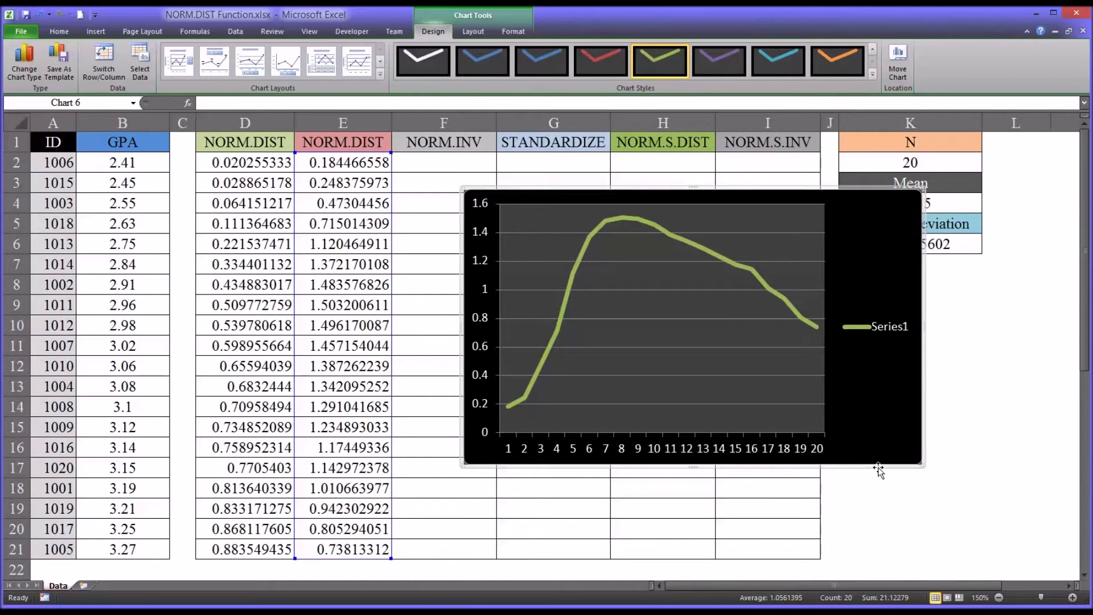
key("Delete")
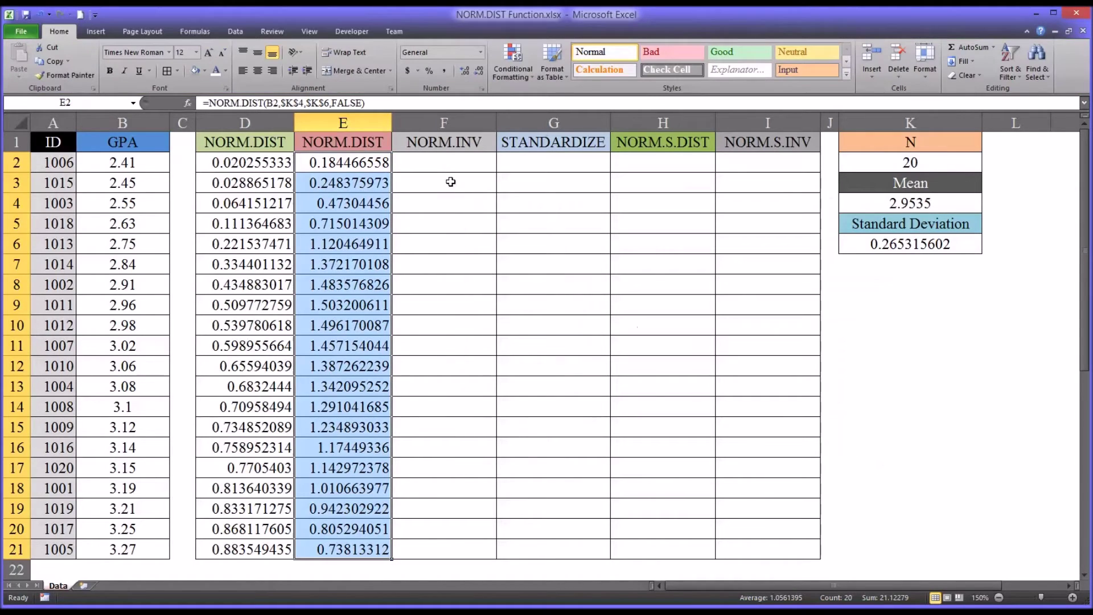
- Enter the inverse normal distribution formula =NORM.INV(D2,$K$4,$K$6) in F2
left_click(434, 168)
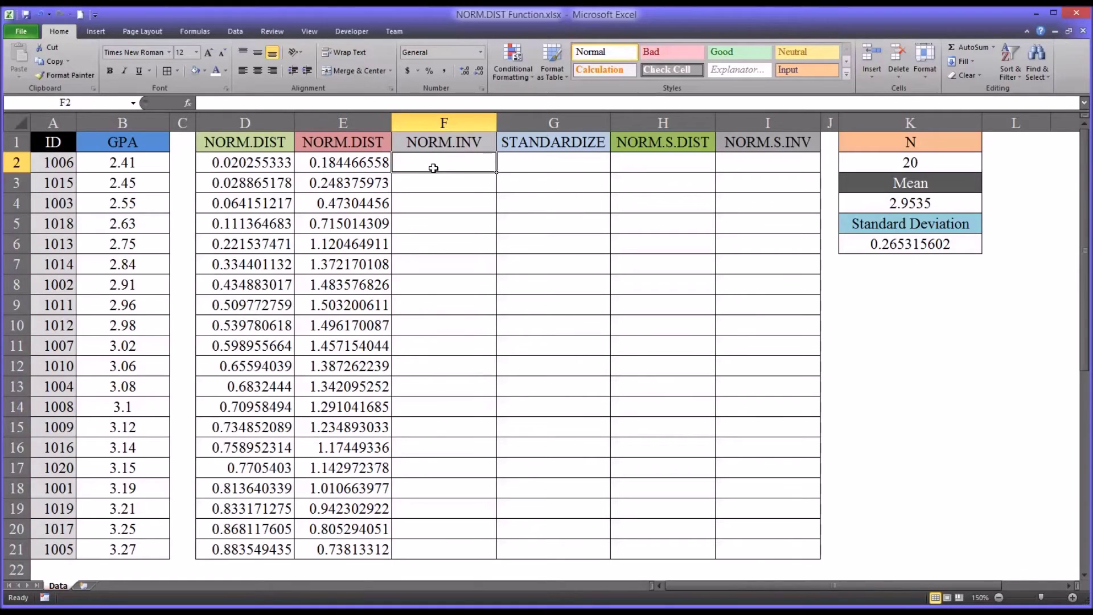
type("=no")
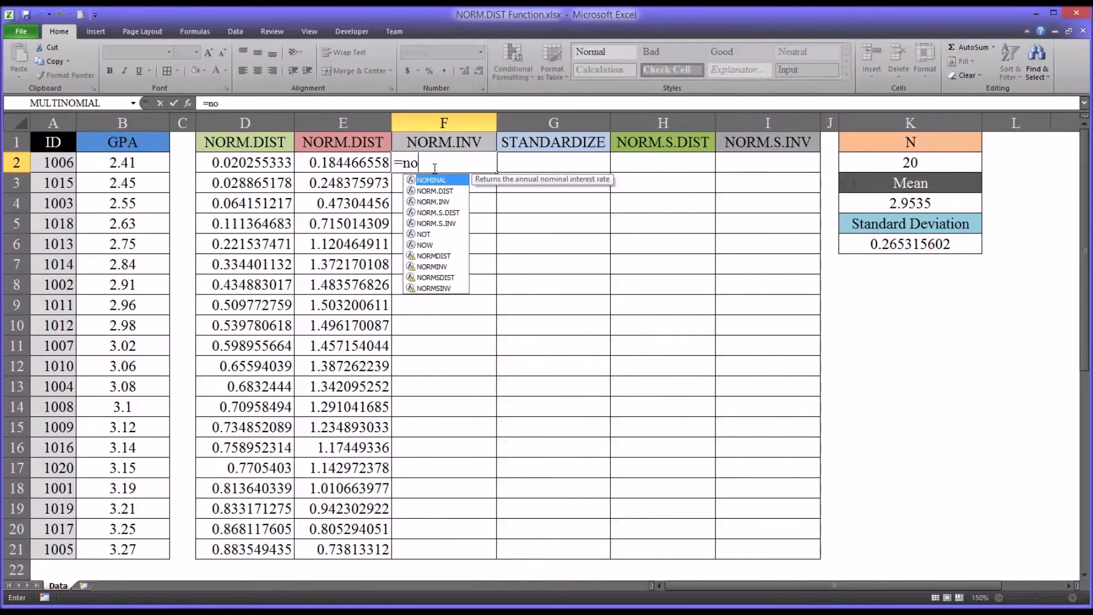
key("Down")
key("Down")
key("Tab")
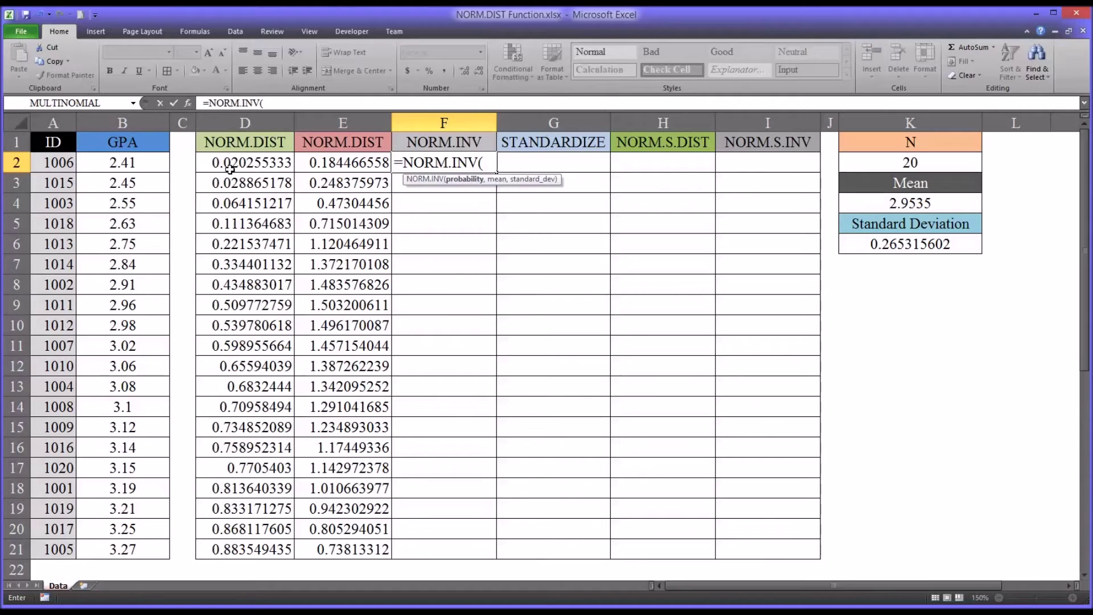
left_click(251, 166)
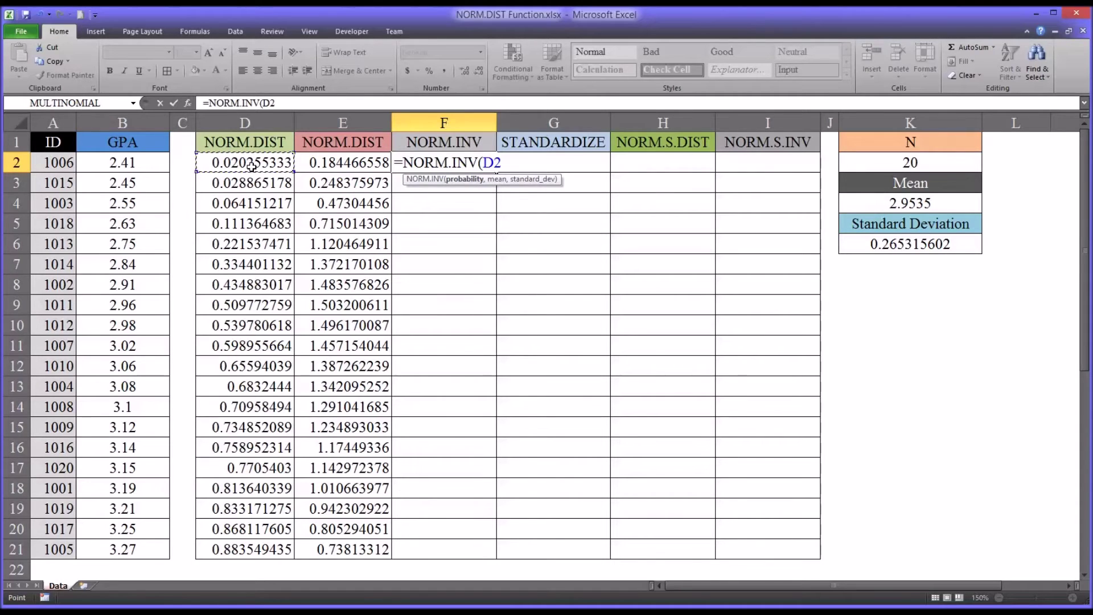
type(",")
left_click(860, 205)
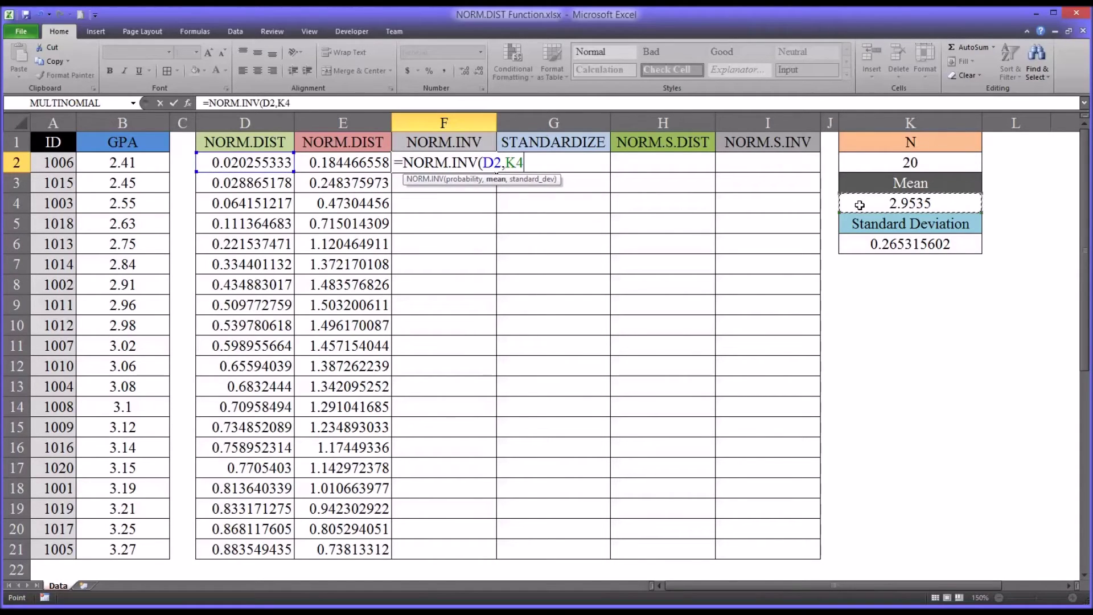
key("F4")
type(",")
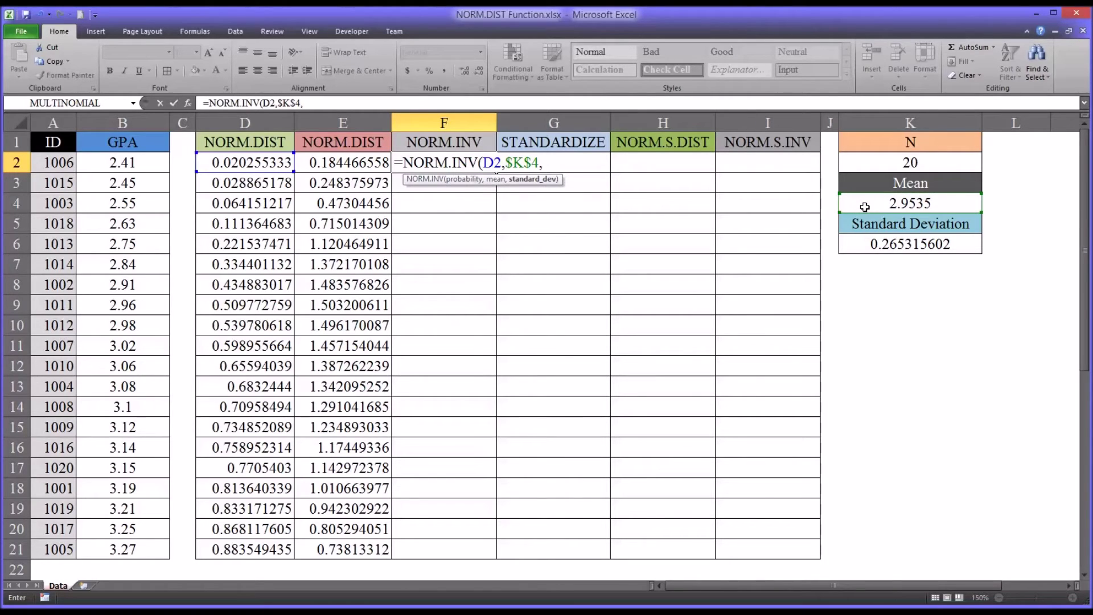
left_click(883, 244)
key("F4")
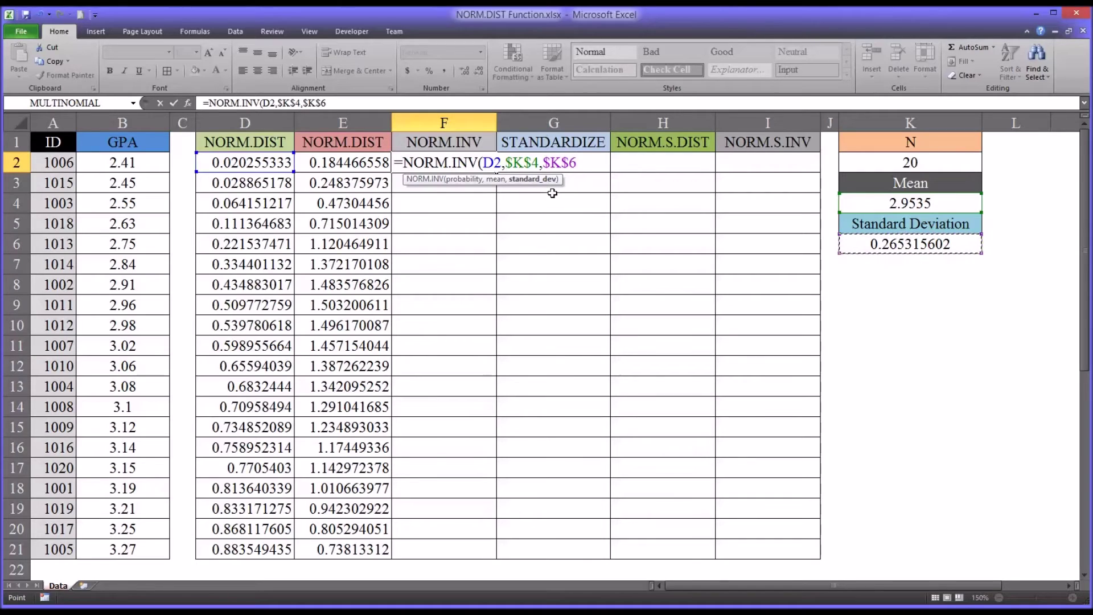
key("Return")
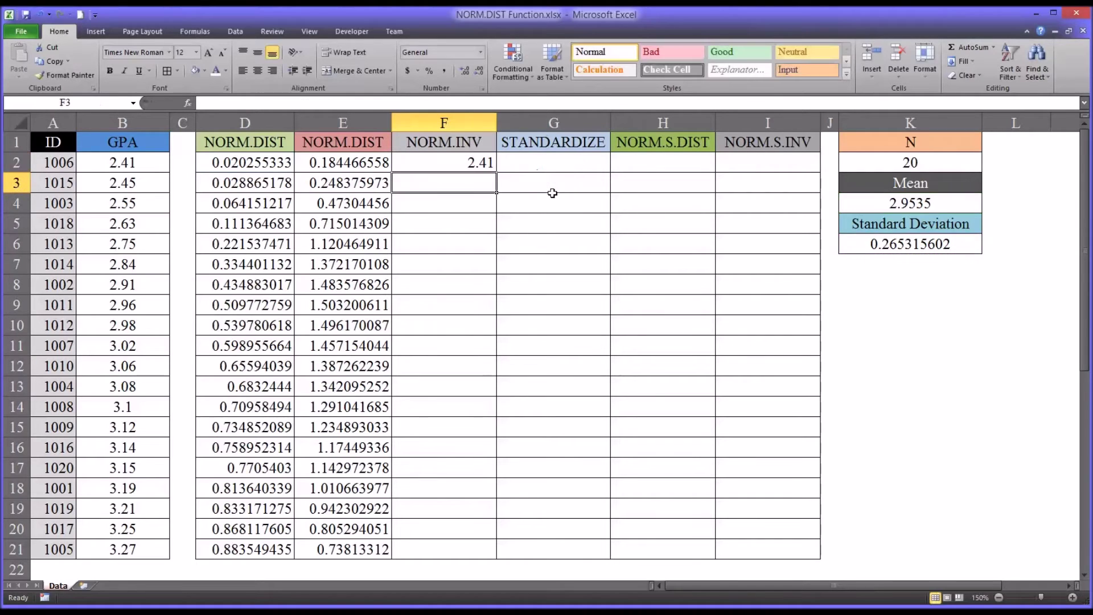
- Copy the NORM.INV formula from F2 down through F21
left_click(453, 163)
left_click_drag(497, 172, 480, 550)
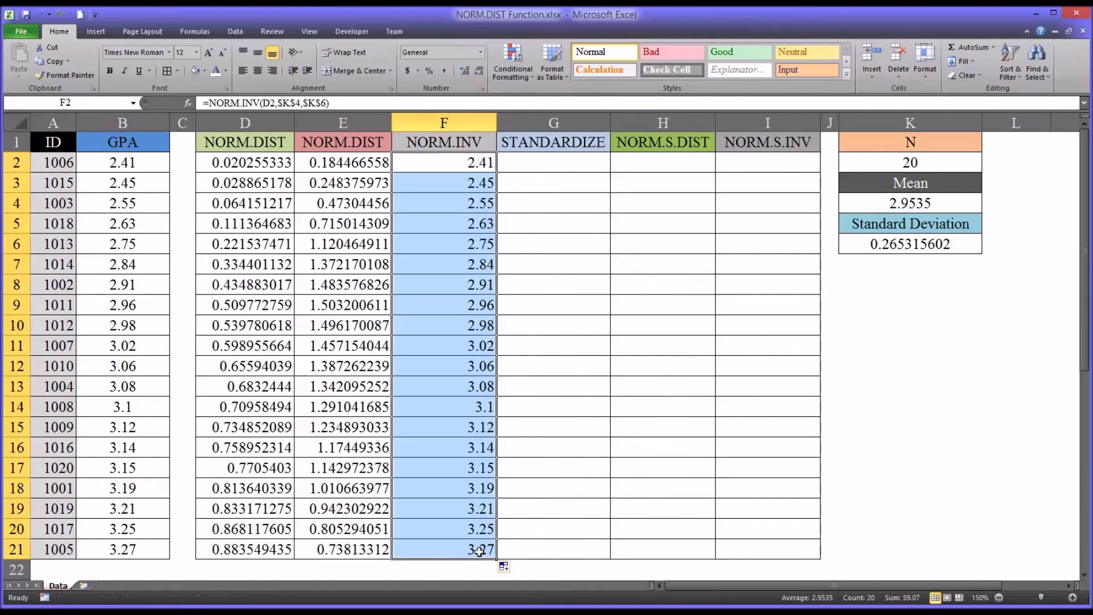
left_click(453, 550)
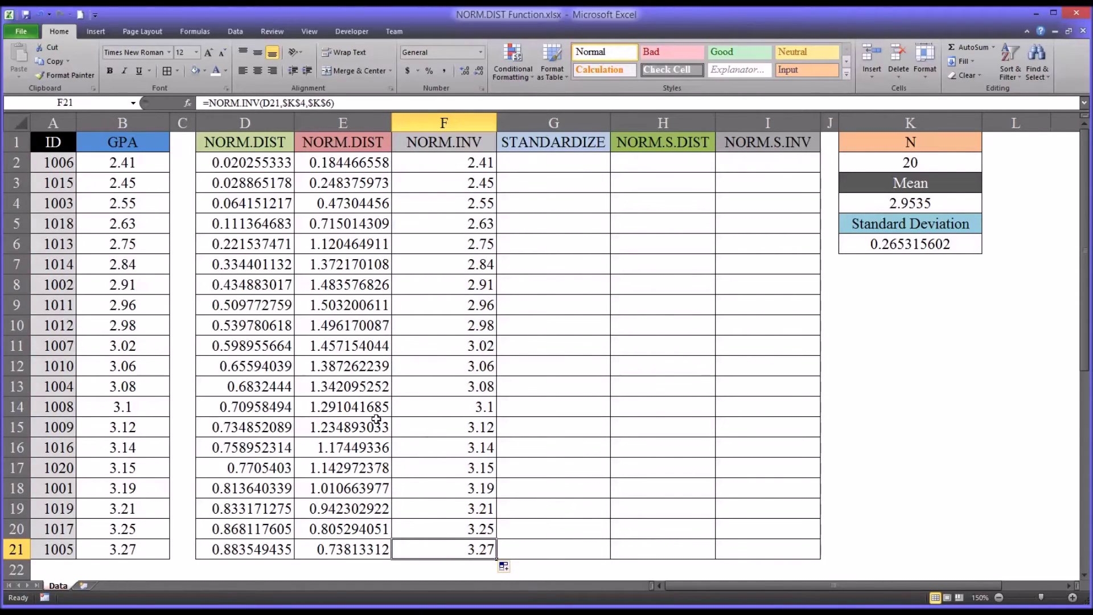
- Compare the cumulative probability in D16 and the NORM.INV result in F16 with the GPA score in B16
left_click(234, 451)
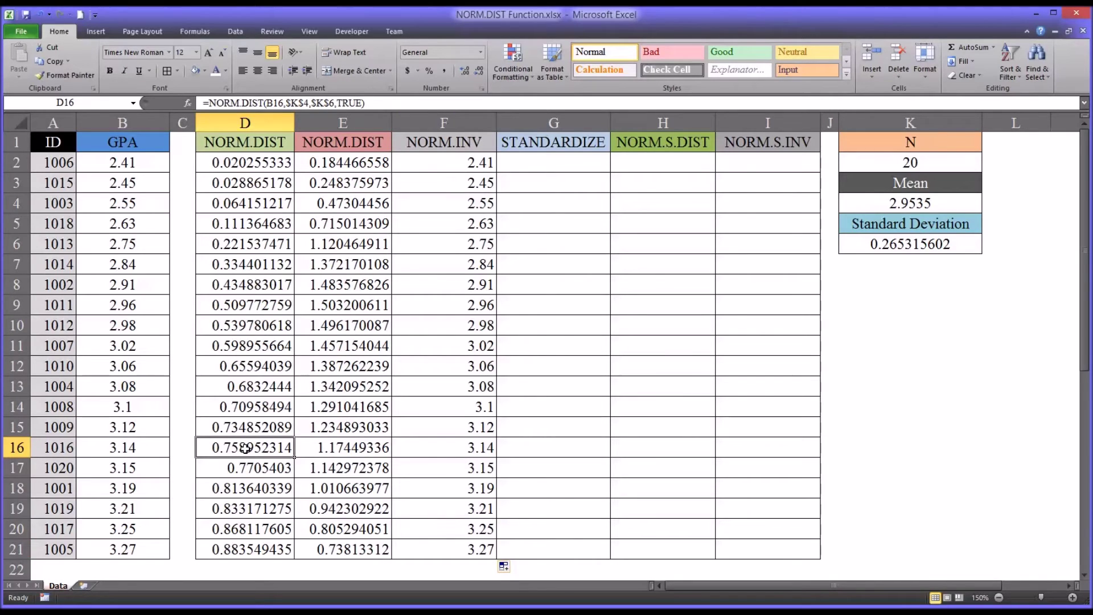
left_click(438, 450)
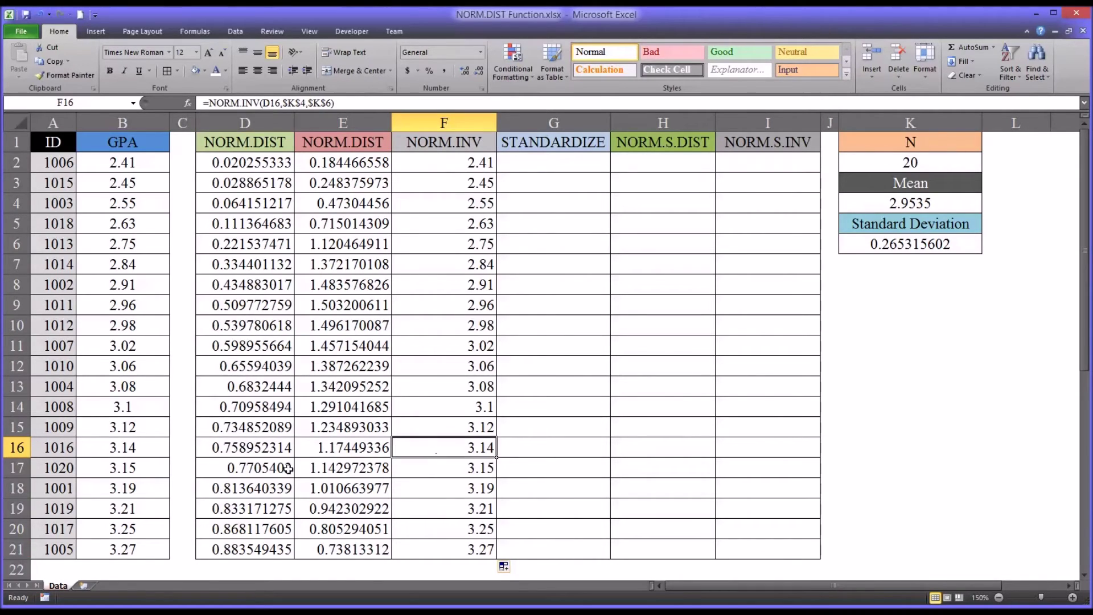
left_click(139, 453)
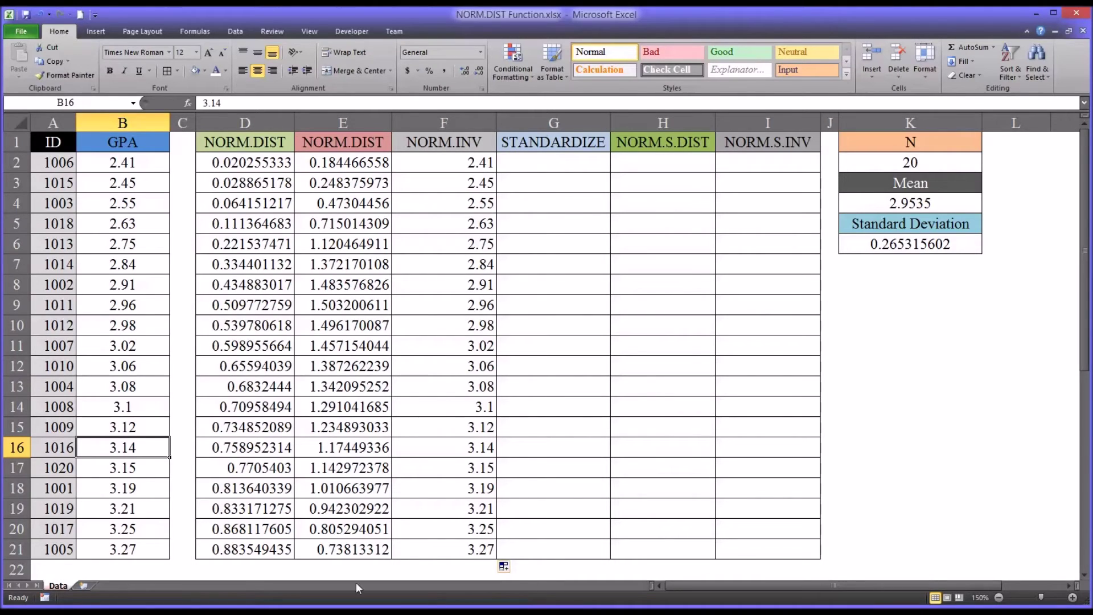
- Review the NORM.DIST and NORM.INV results in row 18, the GPA scores in B2:B21, and the STANDARDIZE and NORM.S.DIST columns
left_click(255, 491)
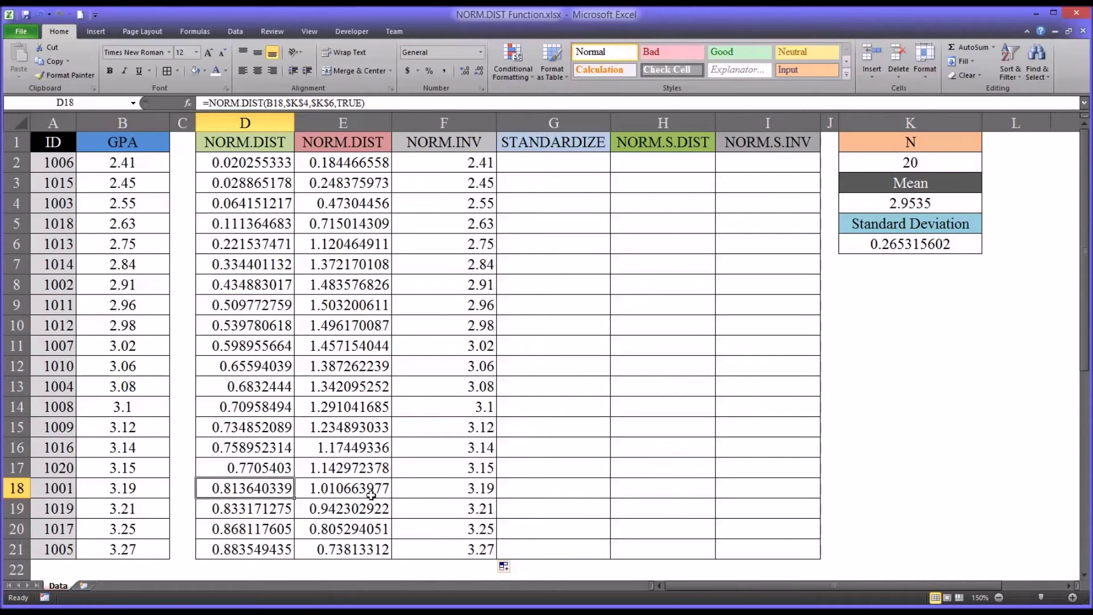
left_click(422, 493)
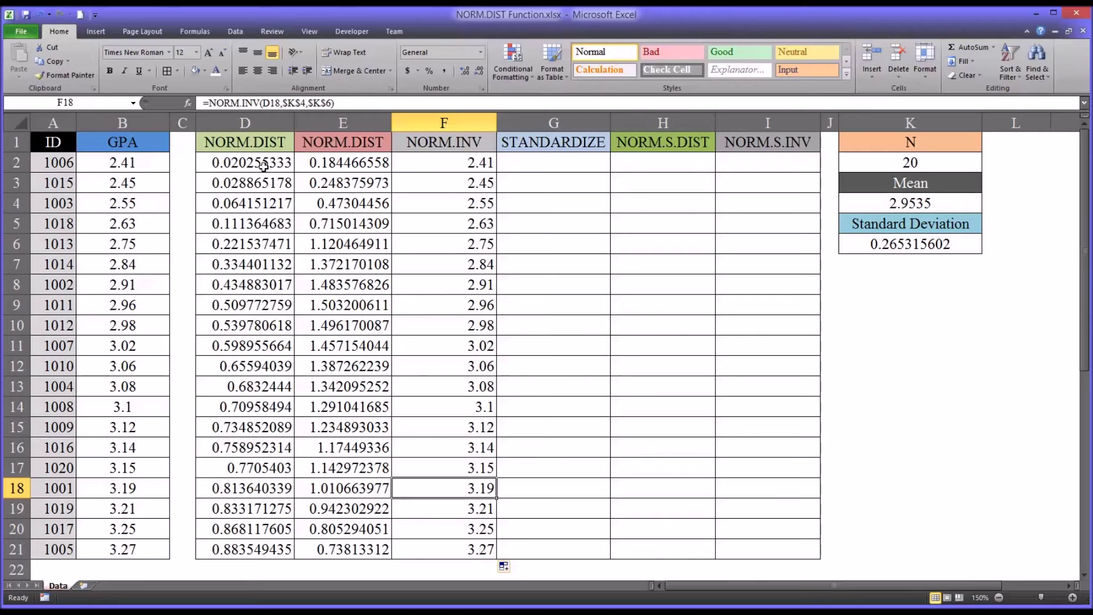
left_click(519, 164)
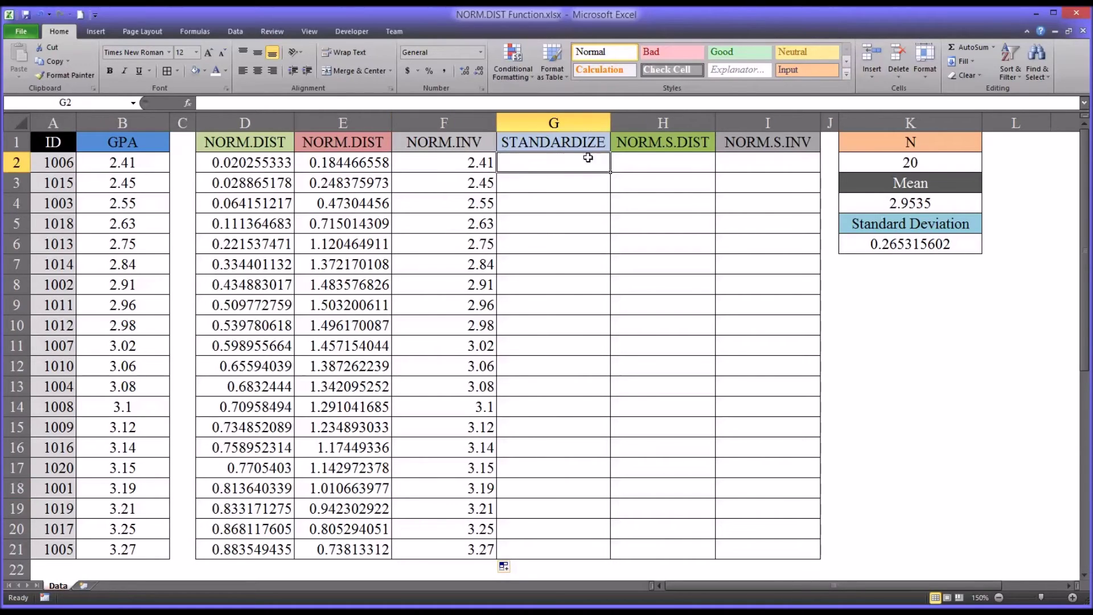
left_click(651, 143)
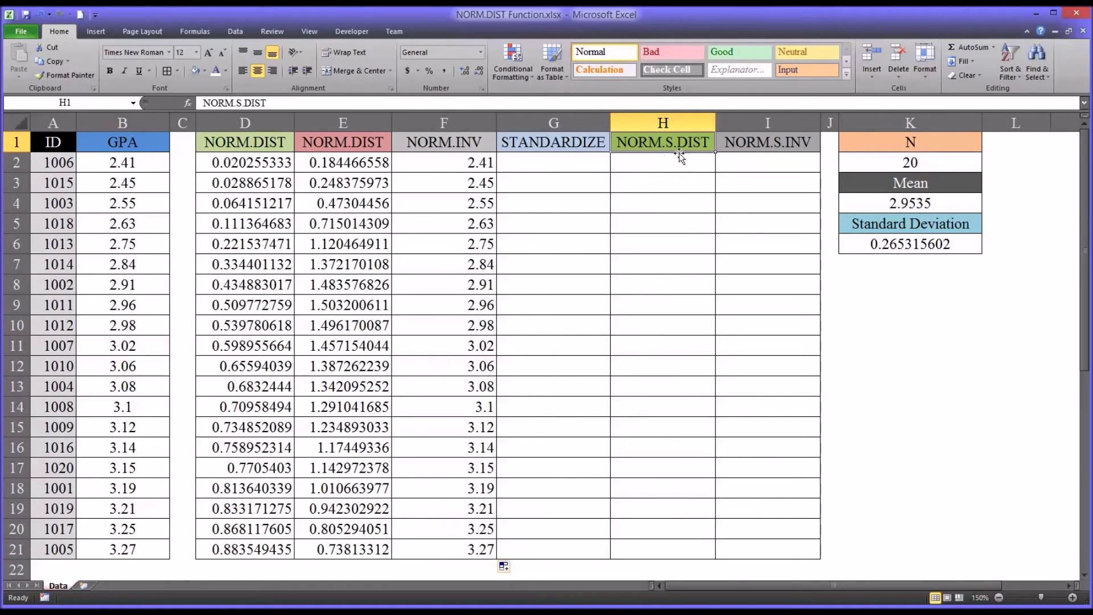
left_click(571, 167)
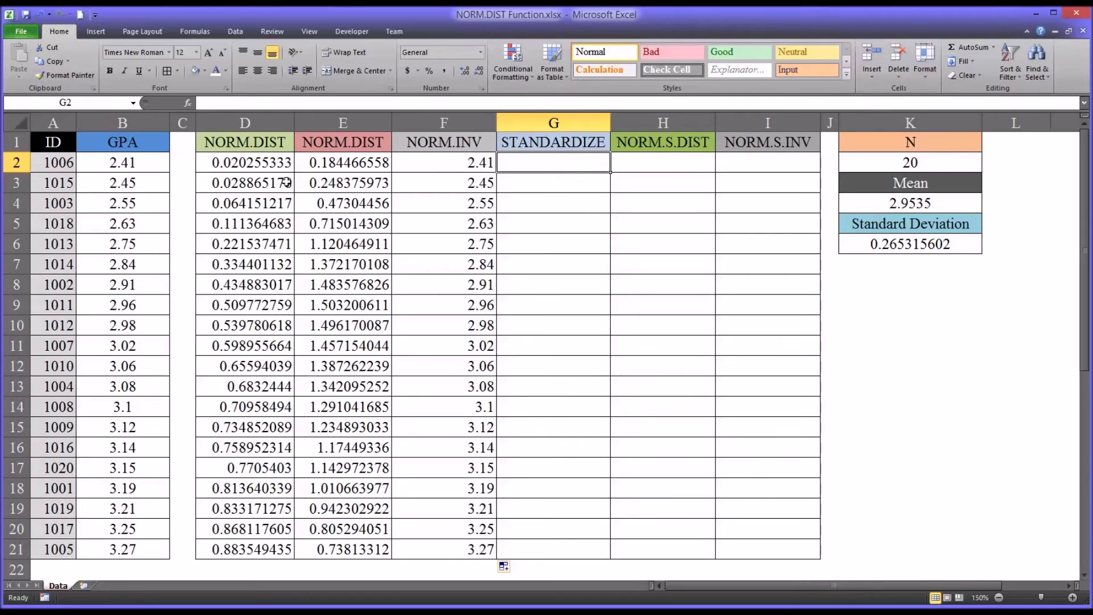
left_click_drag(148, 162, 132, 248)
left_click_drag(153, 494, 138, 547)
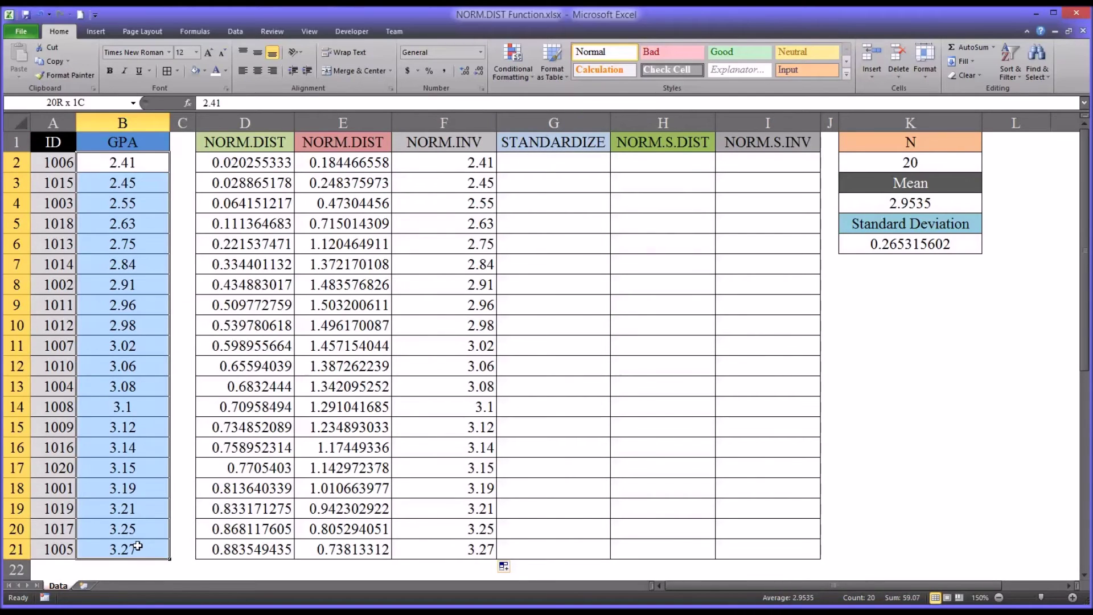
left_click(533, 168)
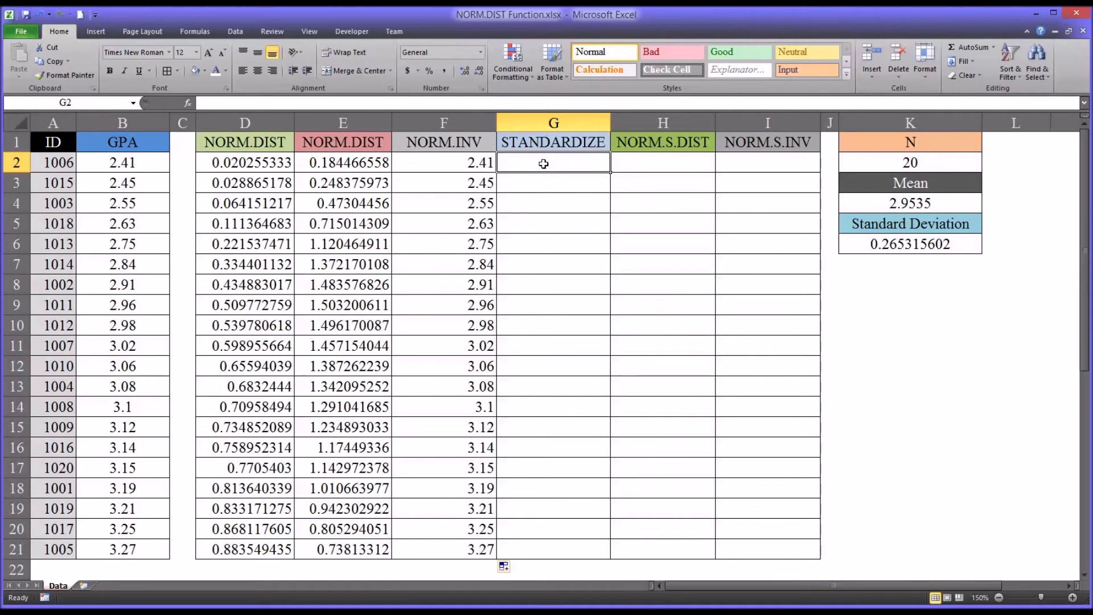
left_click(636, 142)
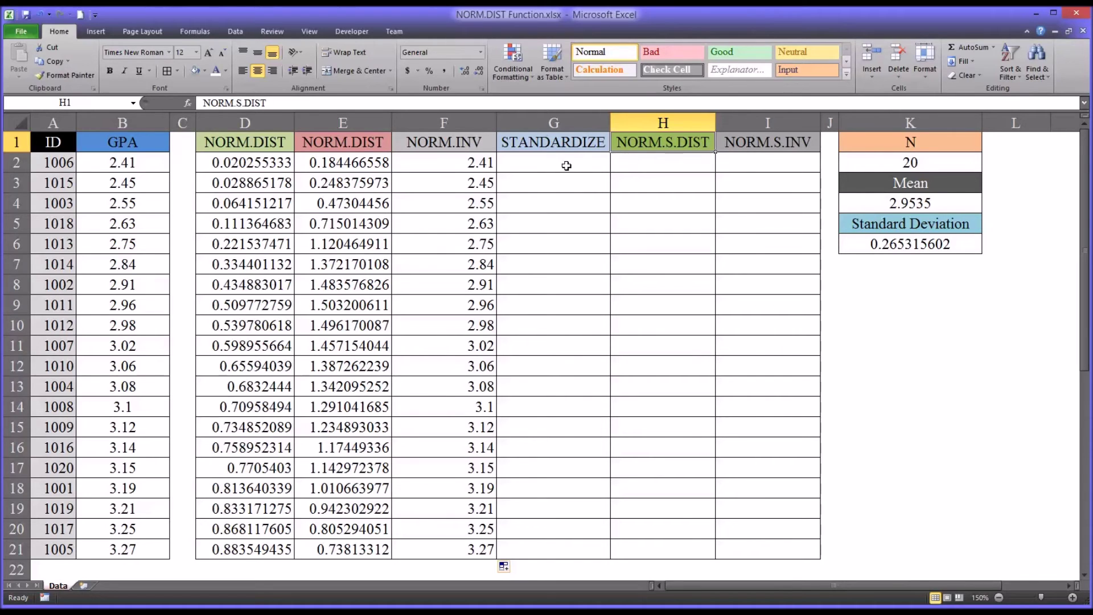
- Enter the z-score formula =STANDARDIZE(B2,$K$4,$K$6) in G2
left_click(558, 168)
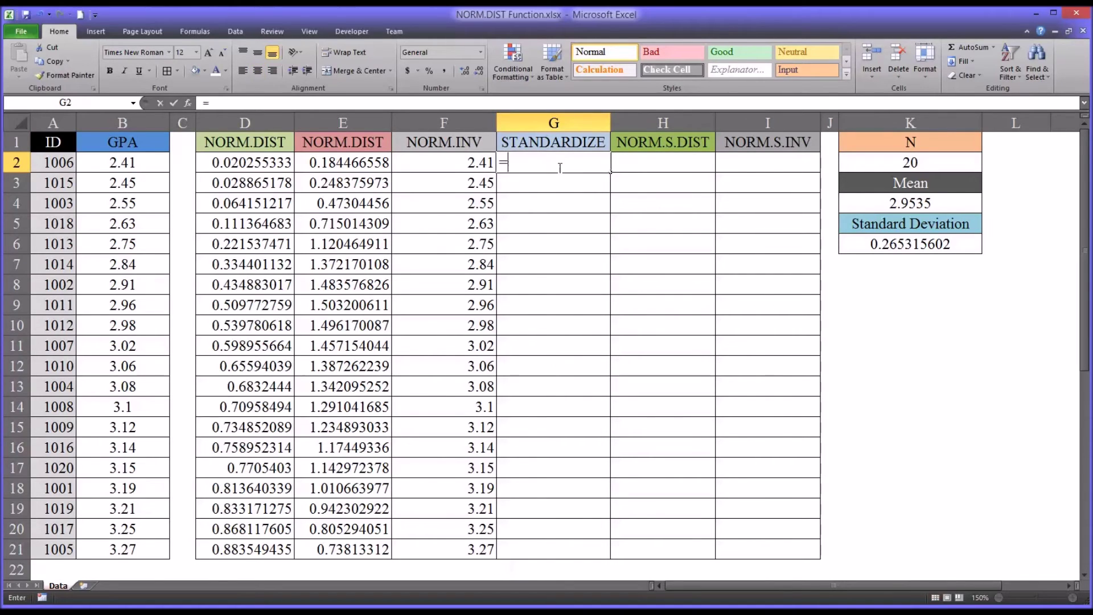
type("=st")
key("Tab")
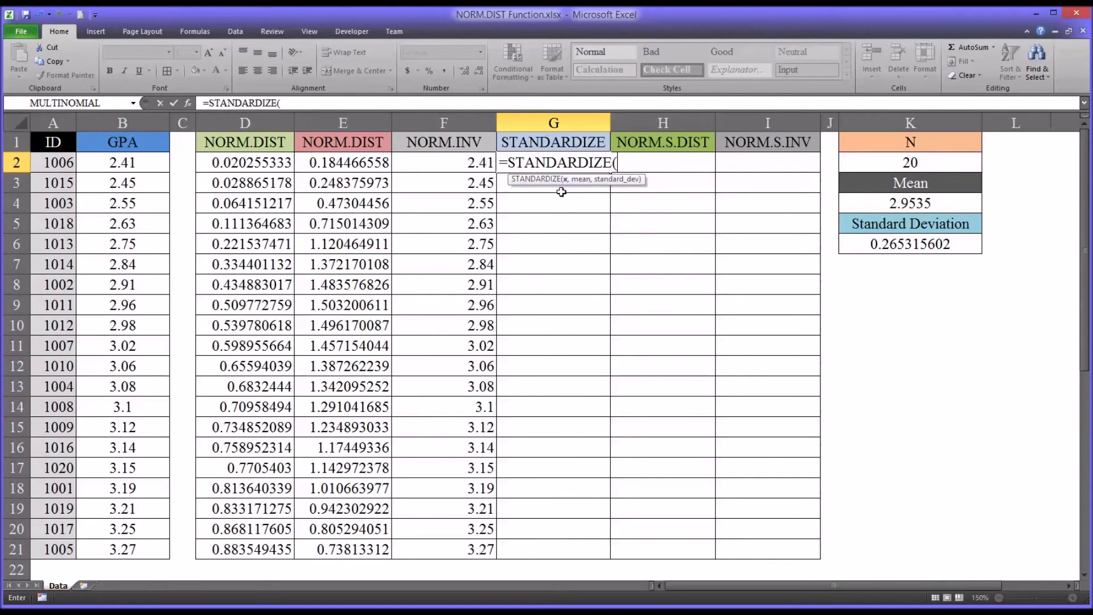
left_click(124, 165)
type(",")
left_click(883, 206)
key("F4")
type(",")
left_click(881, 245)
key("F4")
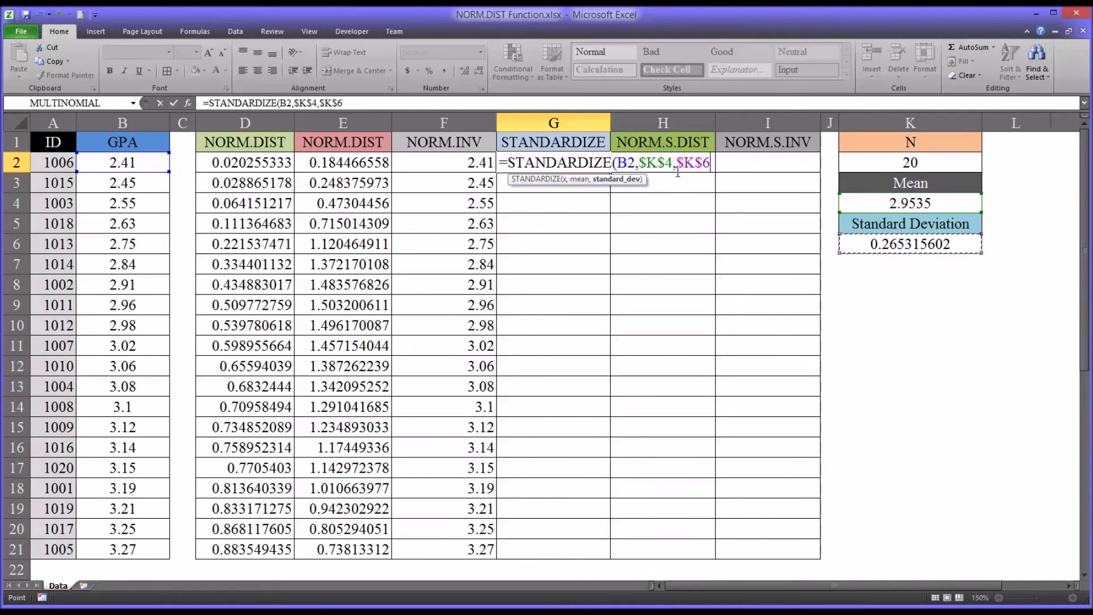
type(")")
key("Return")
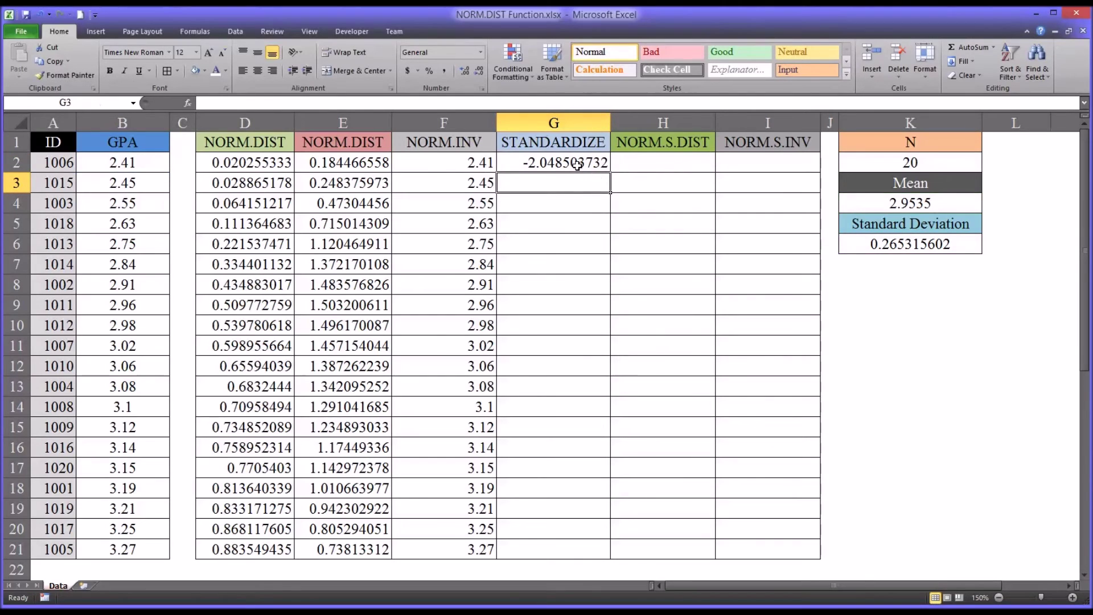
- Copy the STANDARDIZE formula from G2 down through G21
left_click(578, 166)
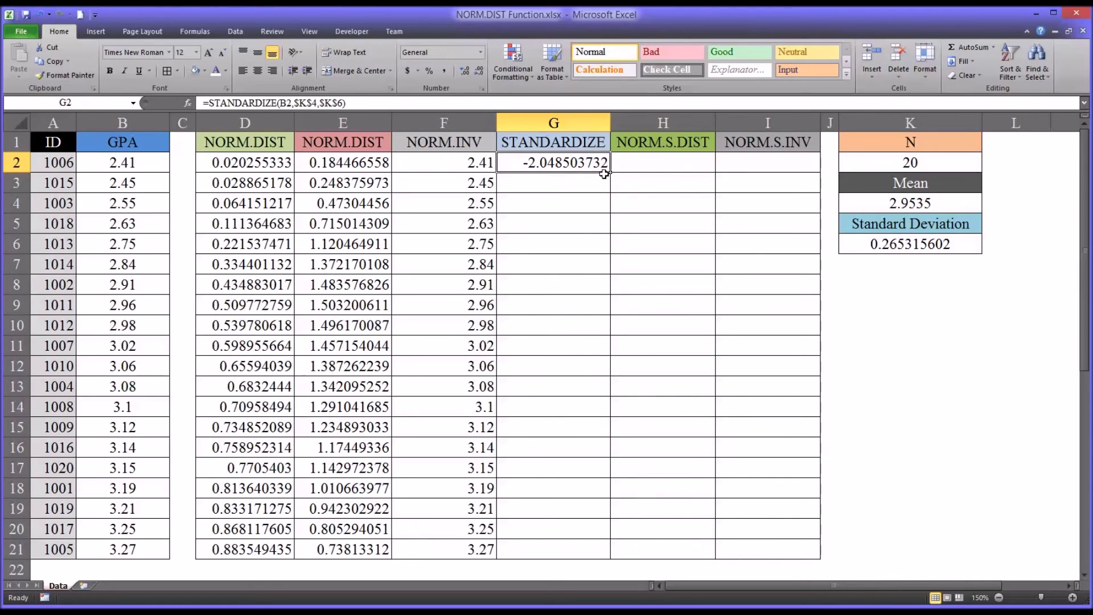
left_click_drag(611, 172, 569, 549)
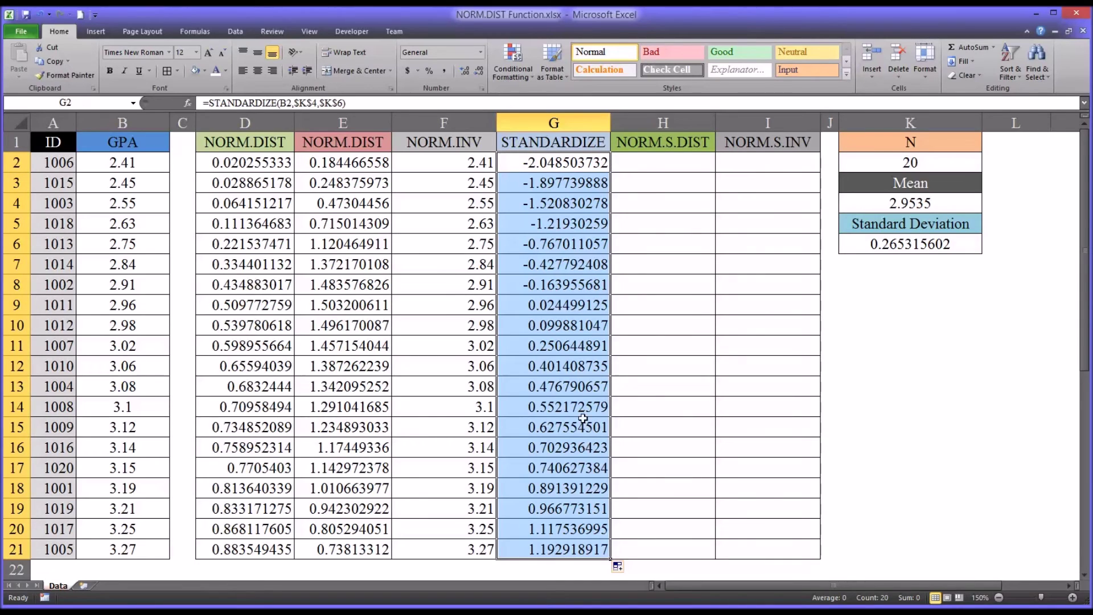
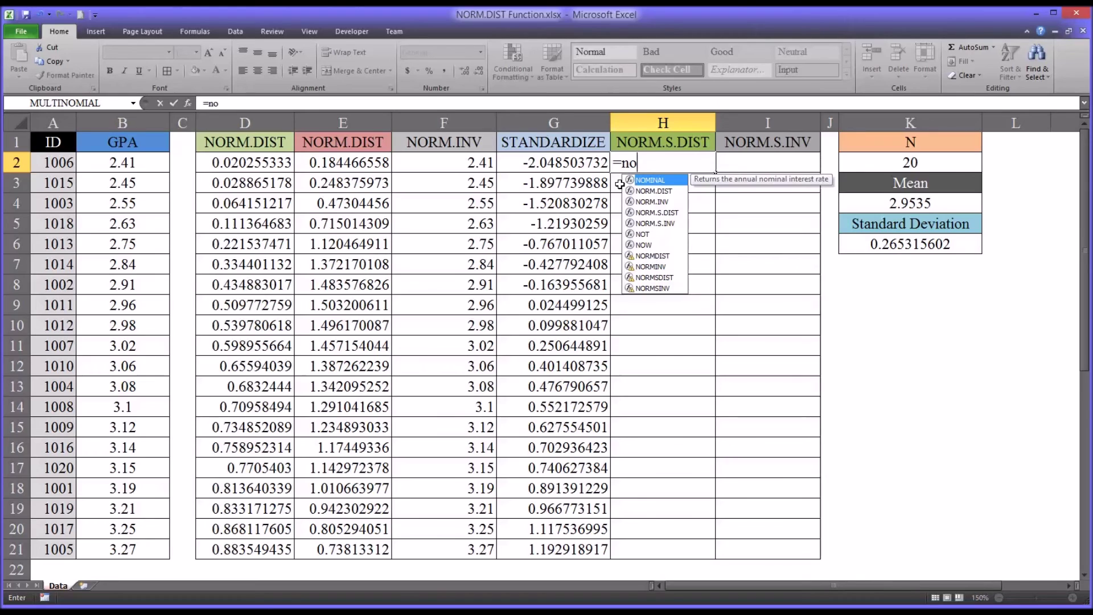
- Enter the cumulative standard normal distribution formula =NORM.S.DIST(G2,TRUE) in H2
key("Tab")
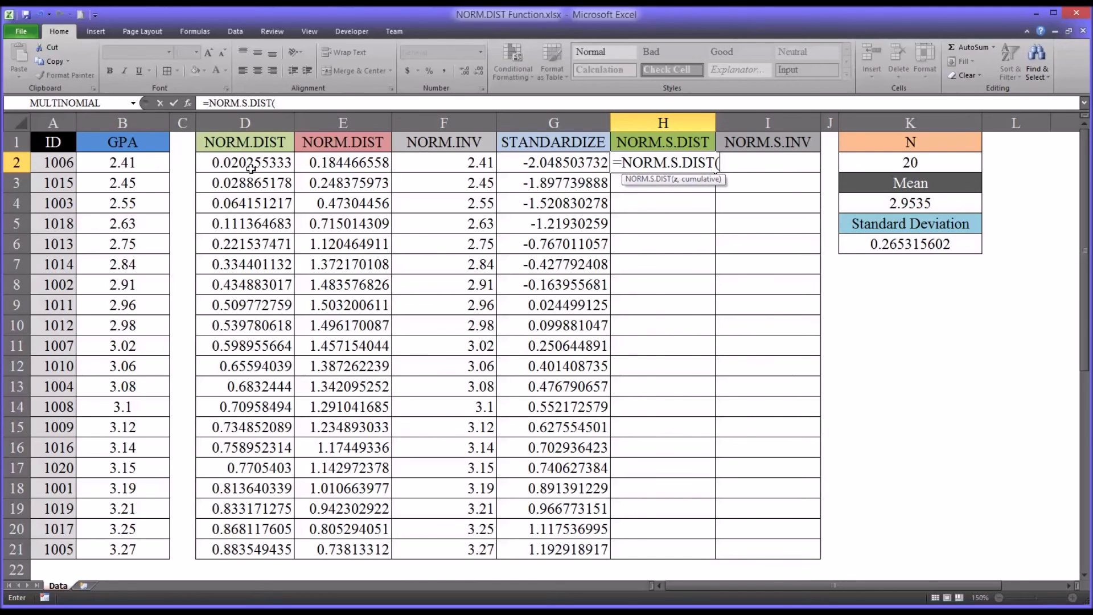
left_click(545, 167)
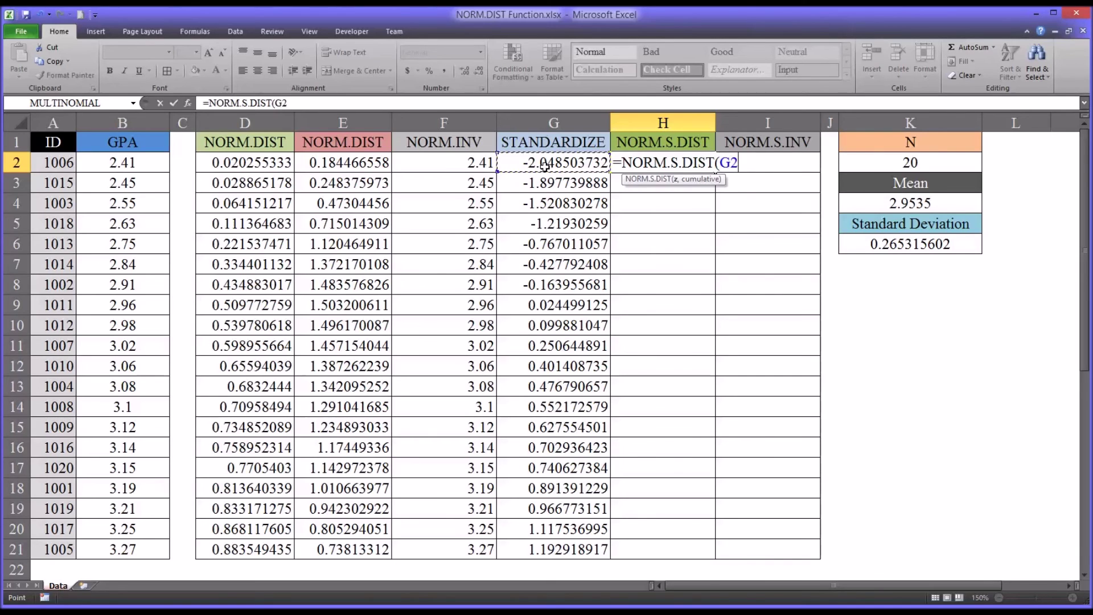
type(",")
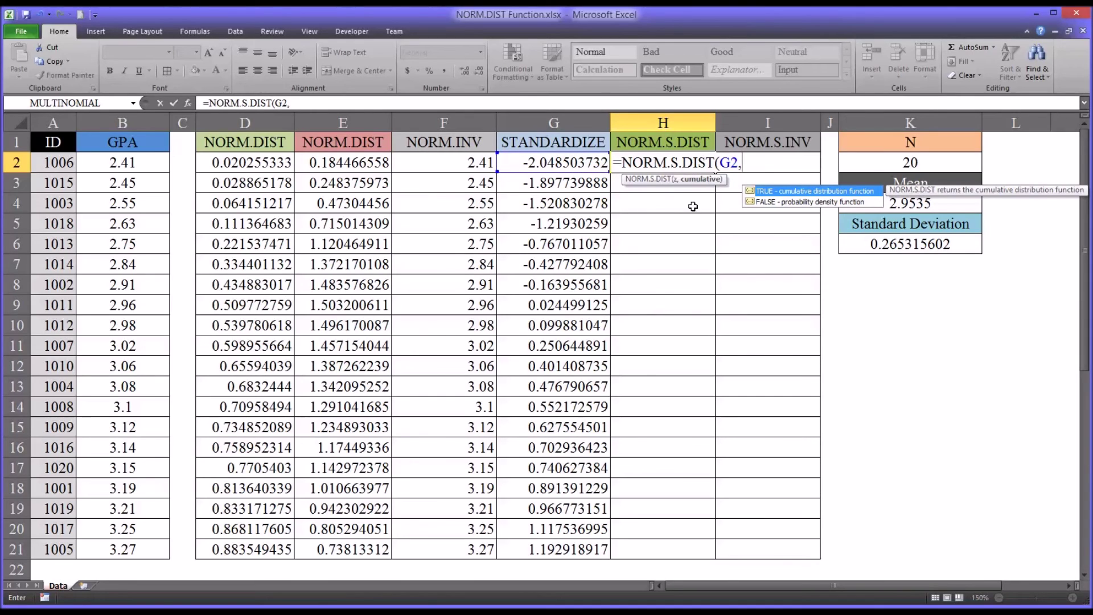
double_click(789, 193)
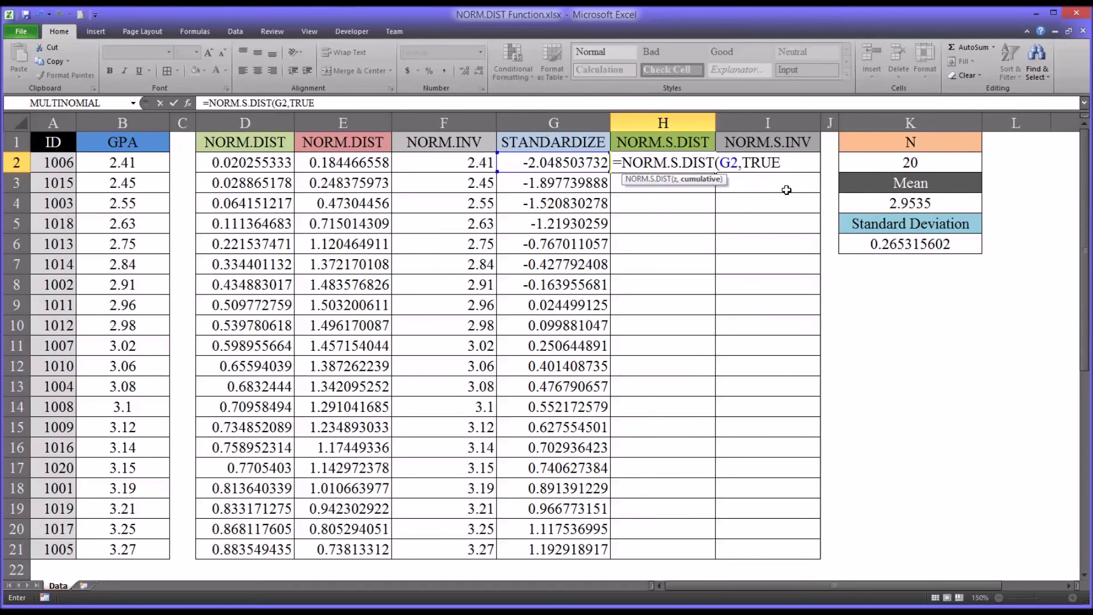
type(")")
key("Return")
- Copy the NORM.S.DIST formula from H2 down through H21
left_click(692, 165)
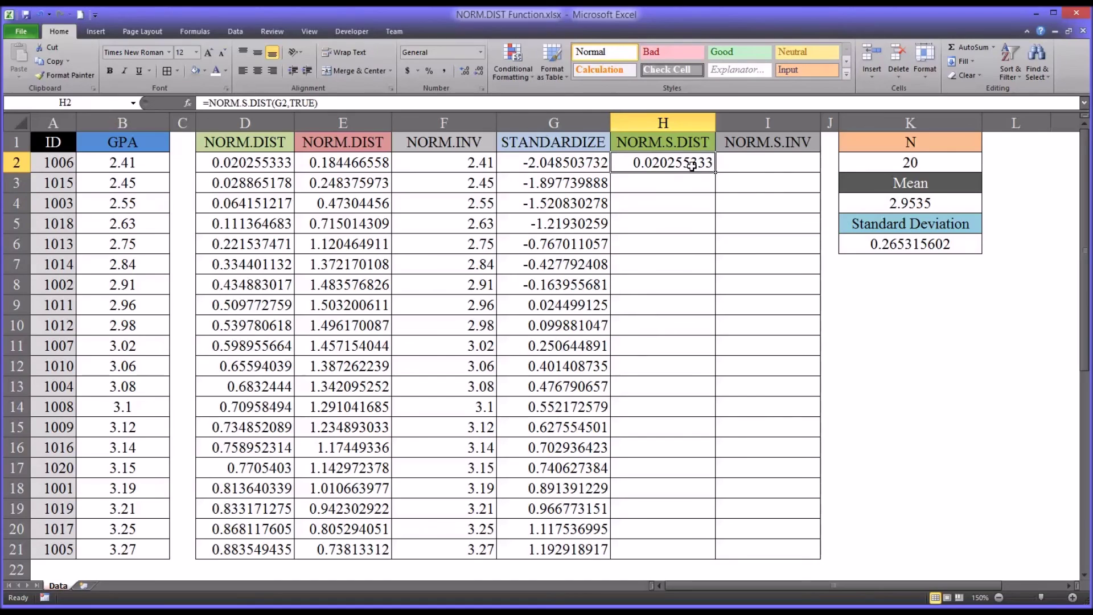
left_click_drag(716, 172, 675, 550)
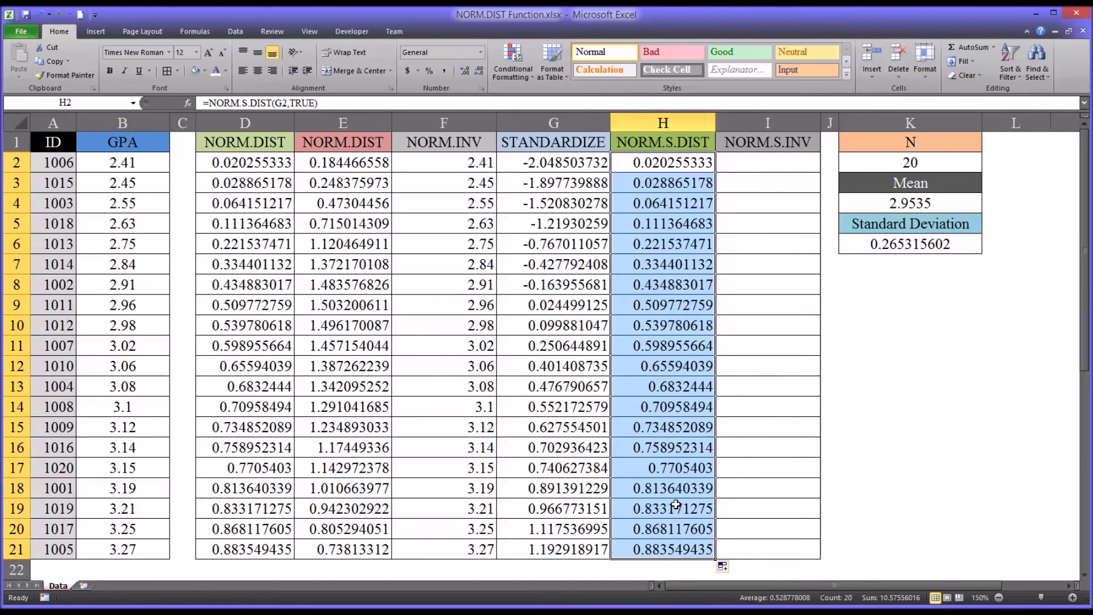
- Compare the NORM.S.DIST values in H2:H21 with the NORM.DIST values in D2:D21, and inspect the z-score formula in G2
left_click(565, 167)
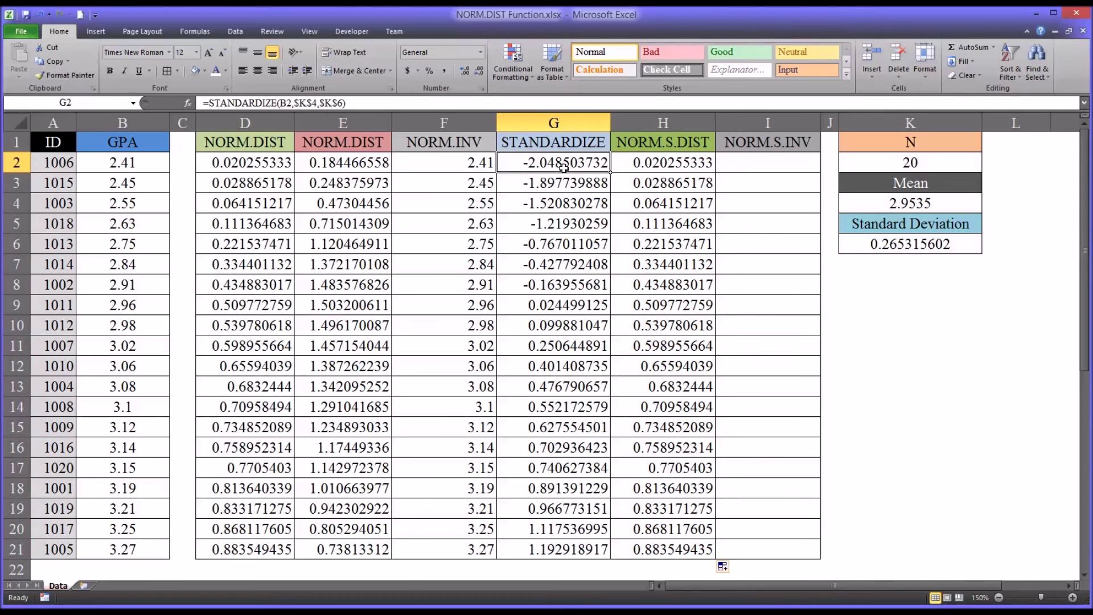
left_click(633, 166)
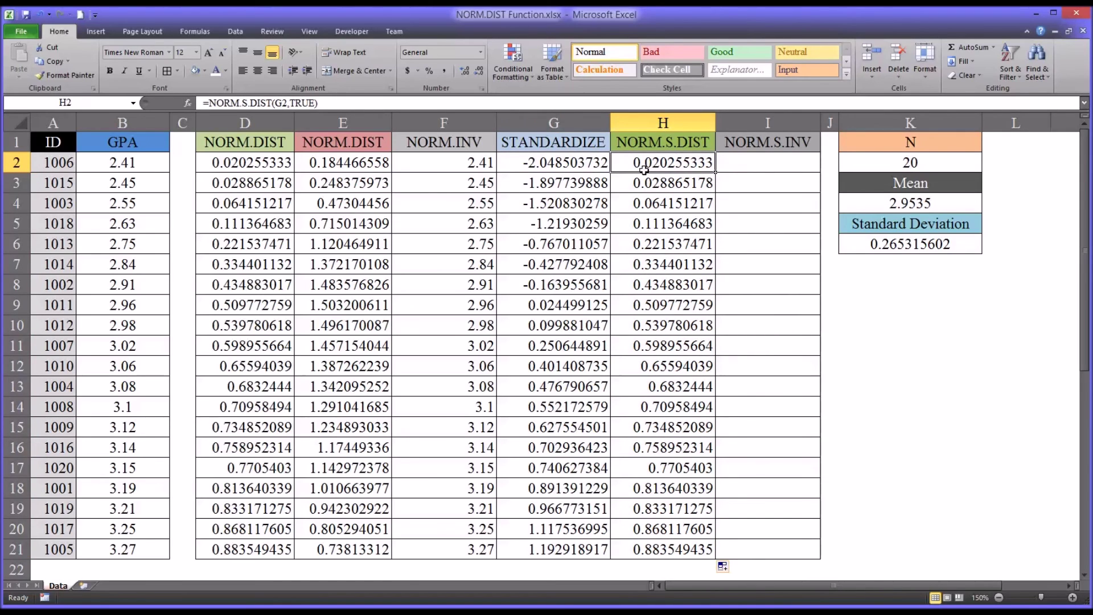
left_click(252, 166)
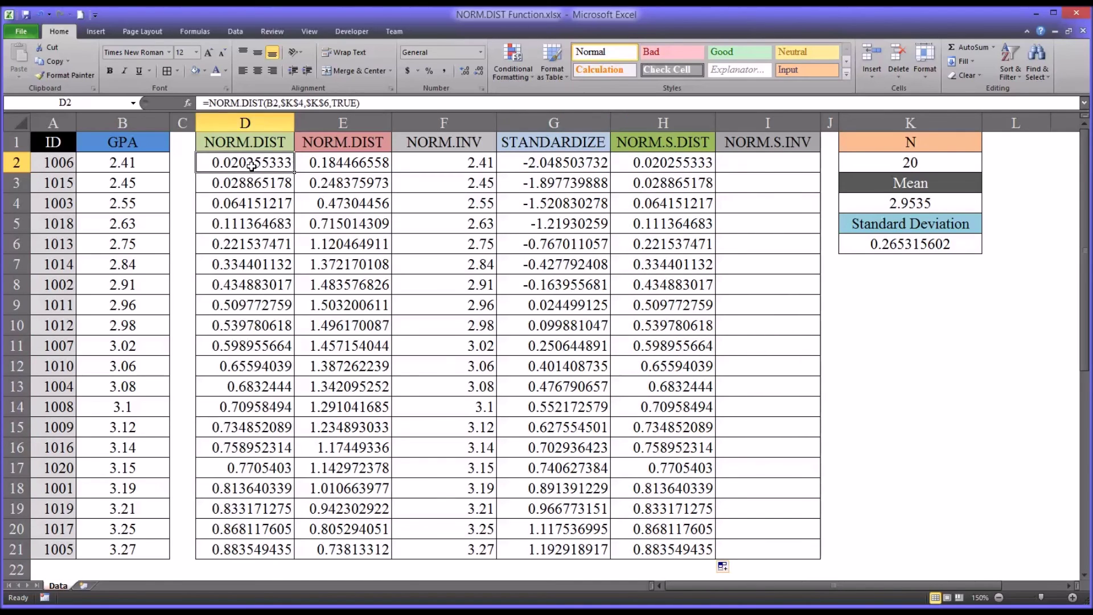
left_click_drag(247, 164, 249, 548)
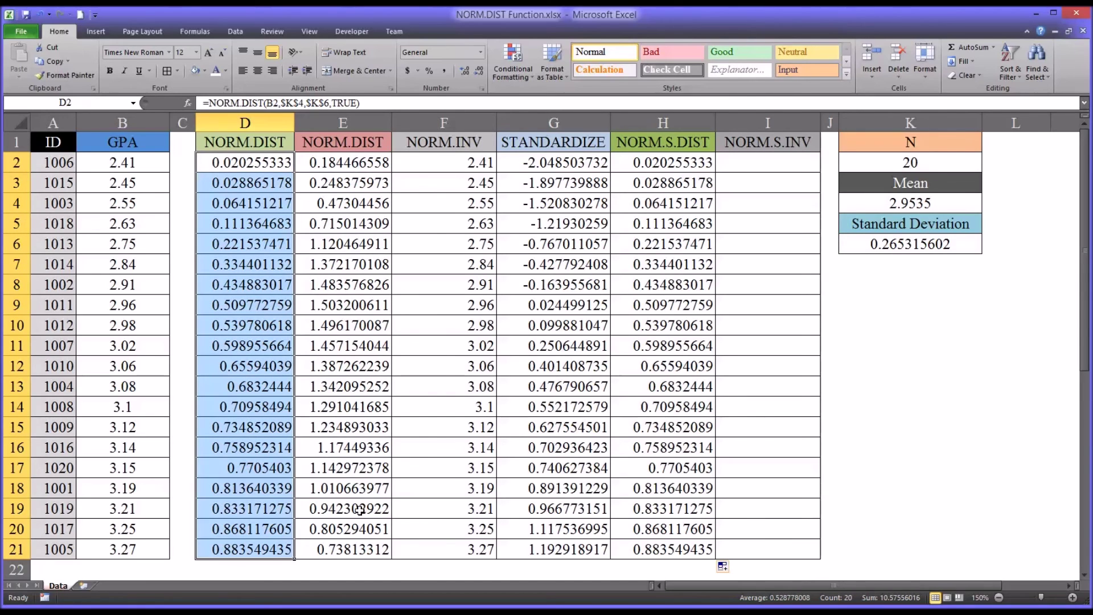
left_click_drag(660, 165, 655, 544)
left_click(663, 158)
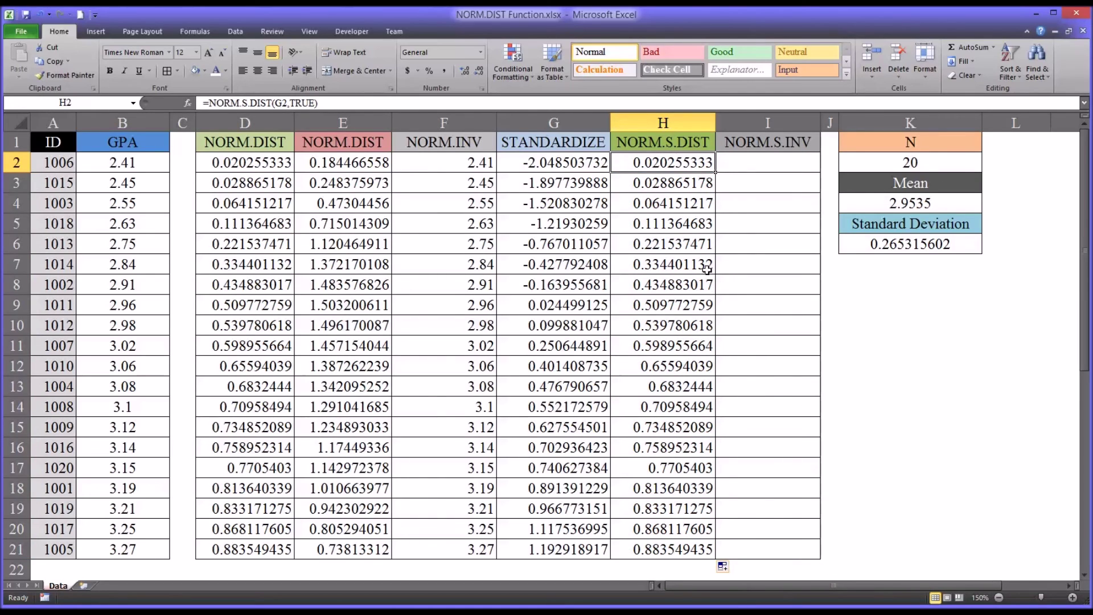
left_click(569, 164)
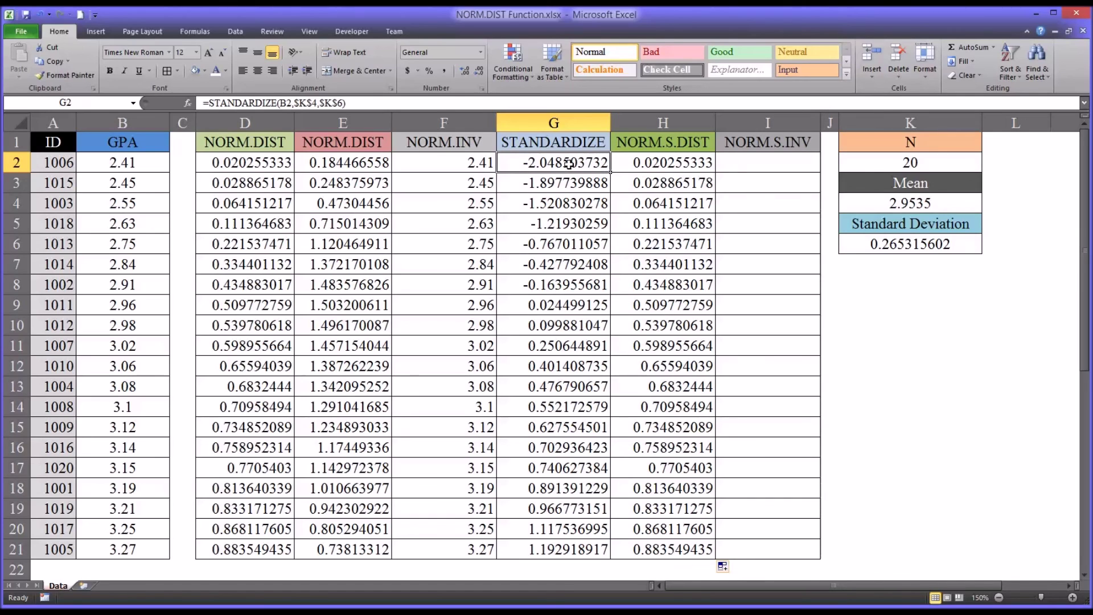
left_click(632, 165)
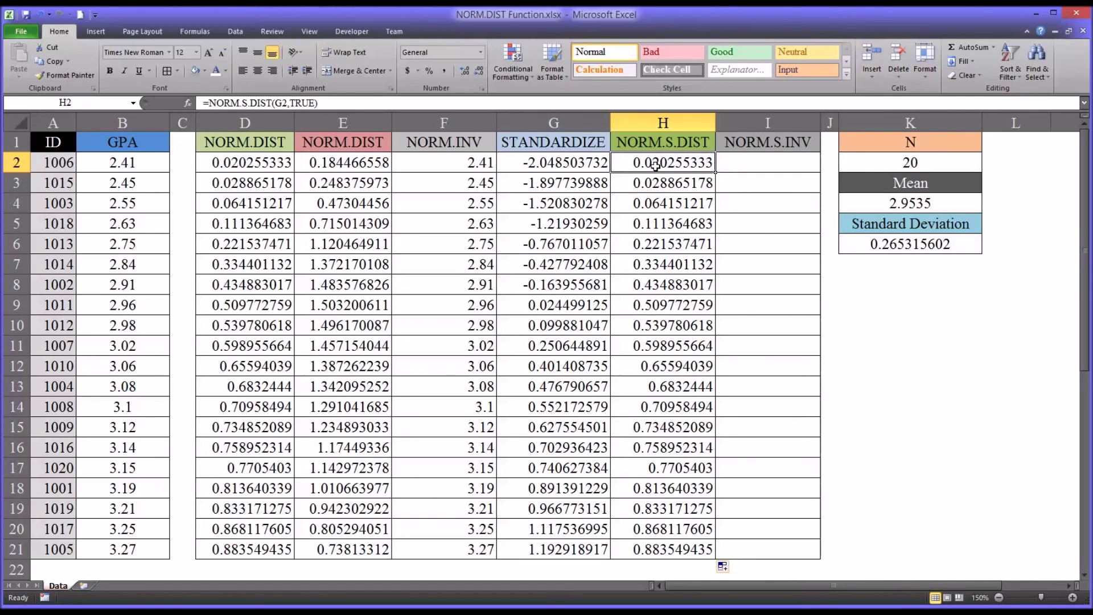
- Enter the inverse standard normal distribution formula =NORM.S.INV(H2) in I2
left_click(729, 165)
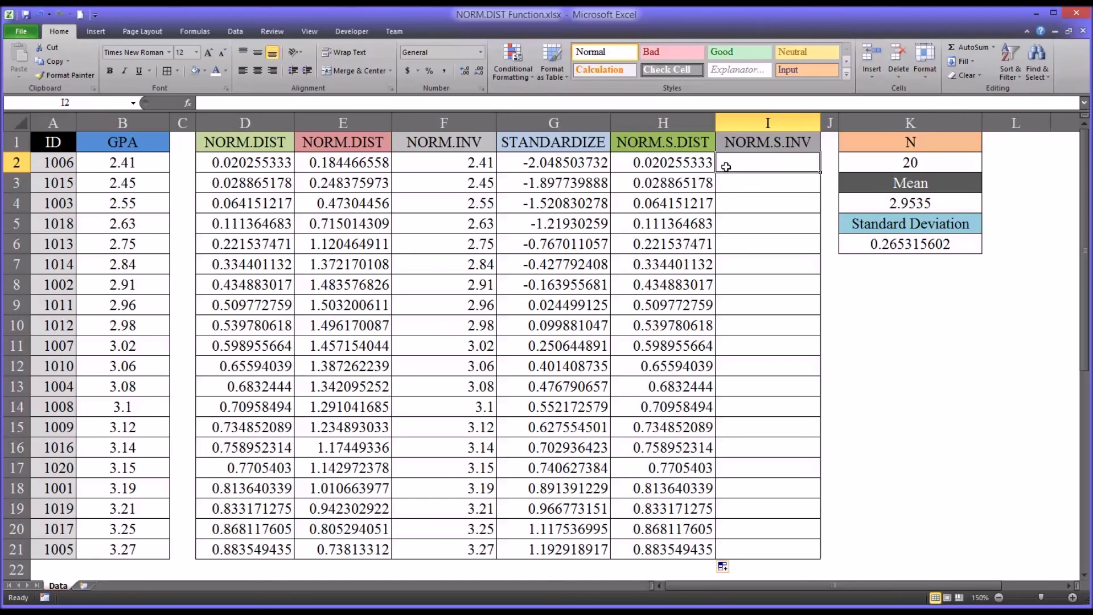
type("=nor")
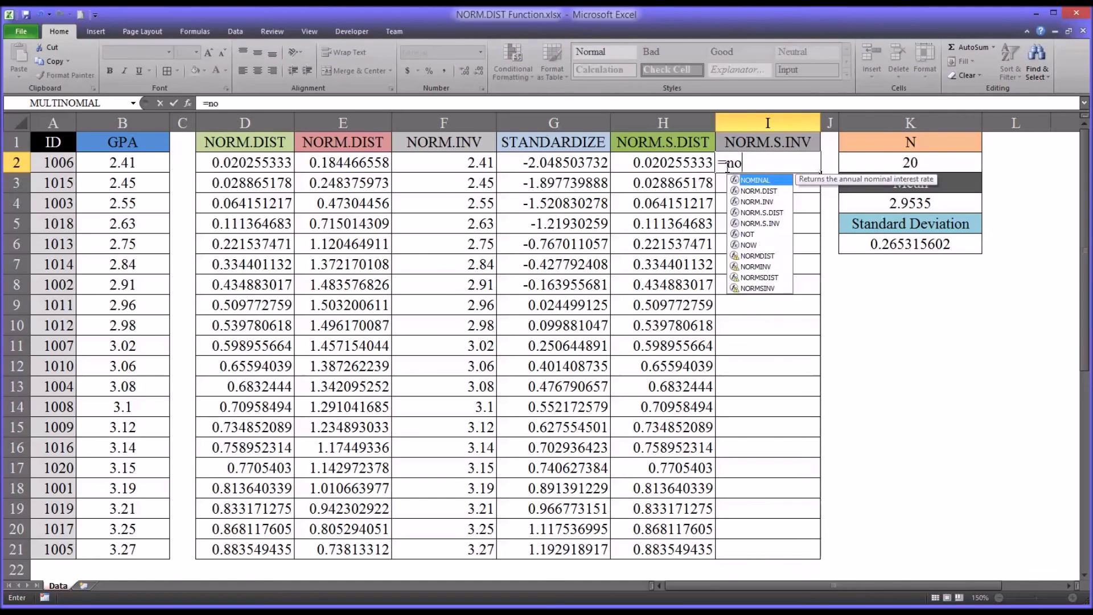
key("Down")
key("Down")
key("Down")
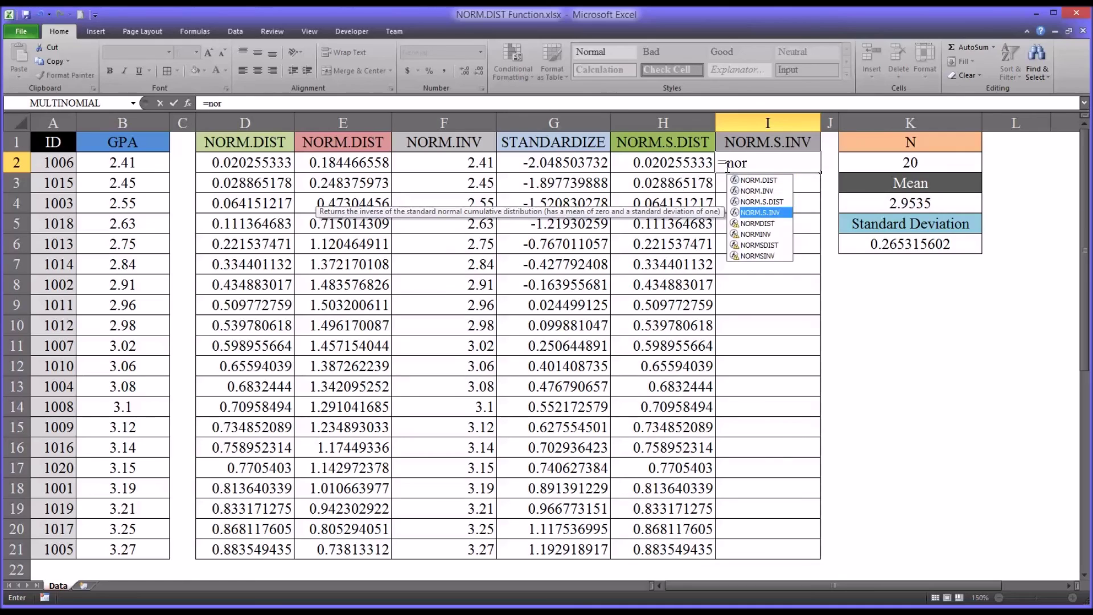
key("Tab")
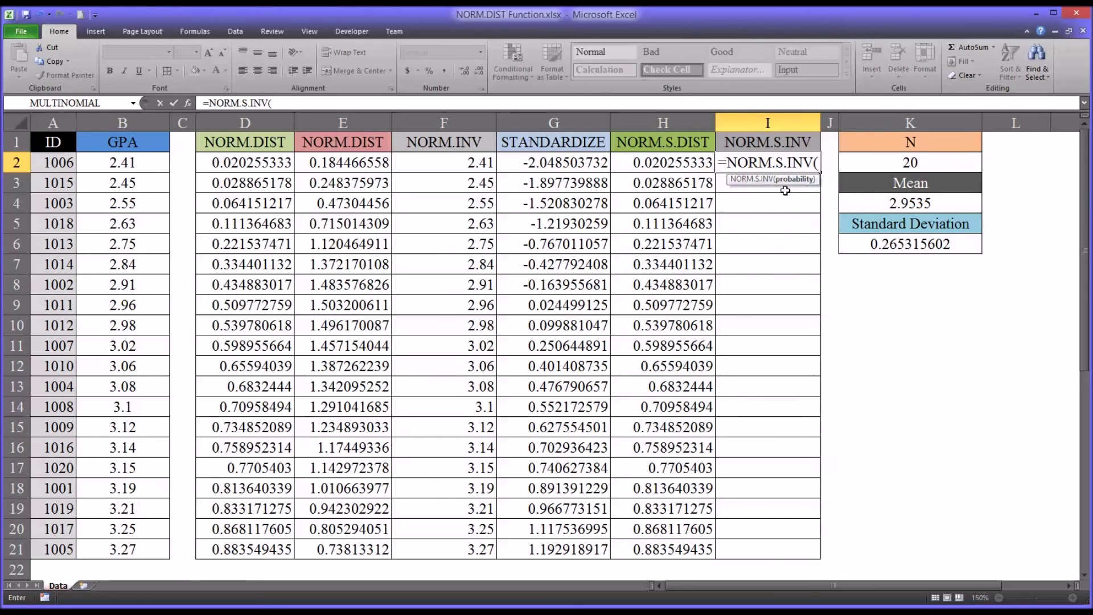
left_click(650, 165)
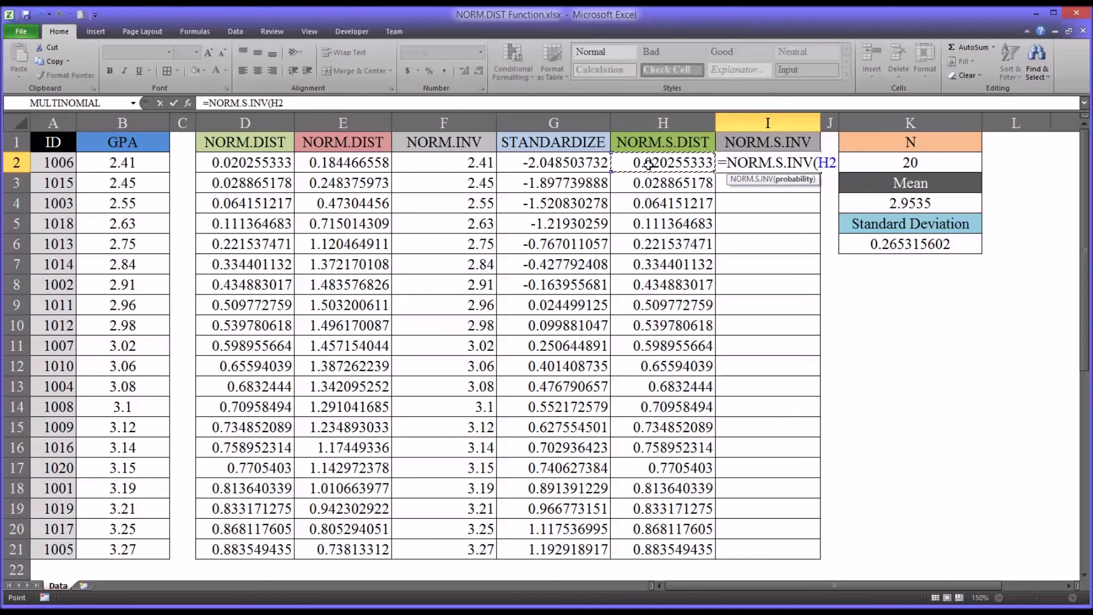
type(")")
key("Return")
- Compare the NORM.S.INV result in I2 with the standardized value in G2
left_click(729, 169)
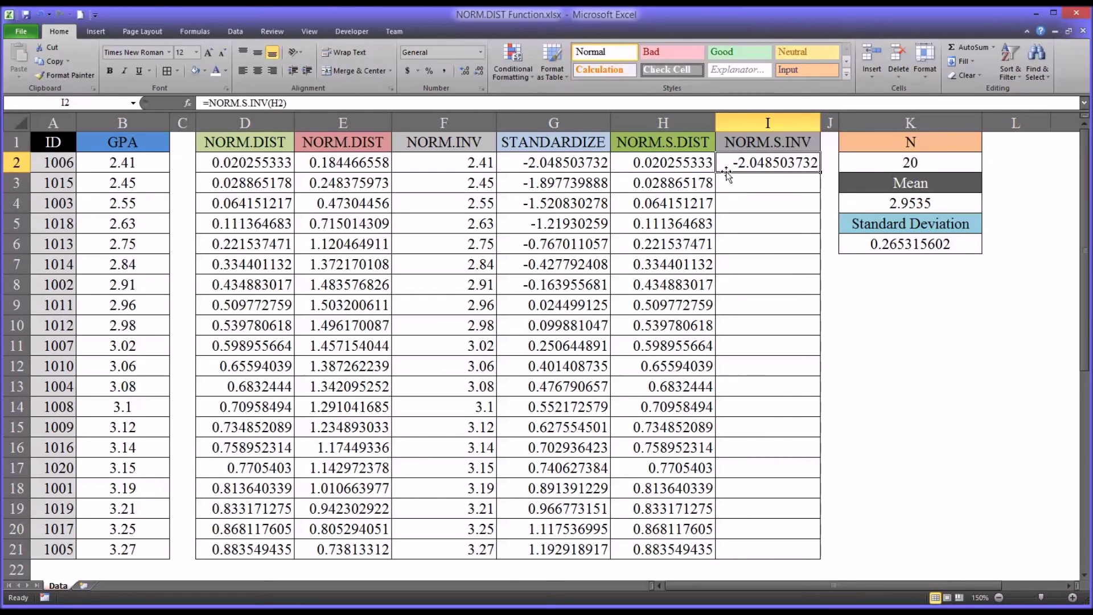
key("Left")
key("Left")
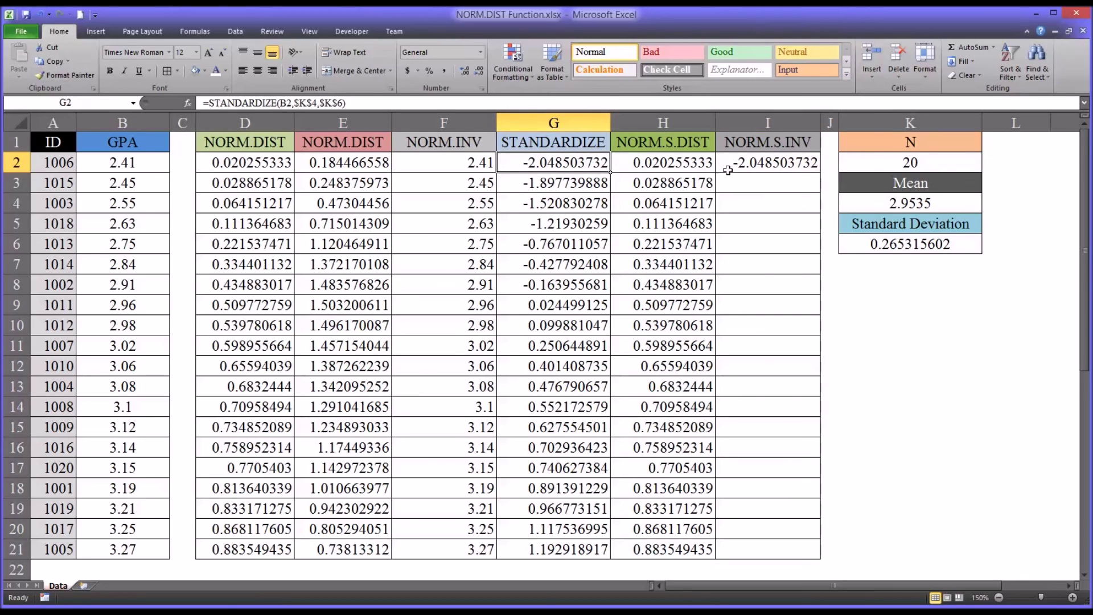
- Copy the NORM.S.INV formula from I2 down through I21
key("Right")
key("Right")
key("Left")
key("Left")
key("Right")
key("Right")
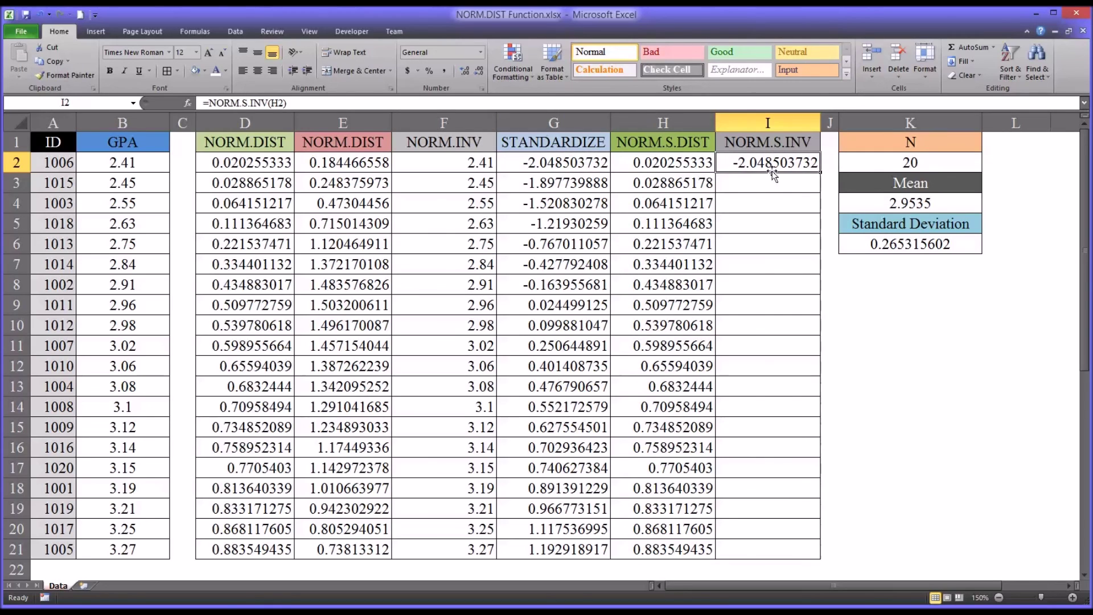
left_click_drag(821, 172, 777, 553)
- Compare the STANDARDIZE values in column G with the NORM.S.INV values in column I, from row 2 down to row 21
key("Left")
key("Left")
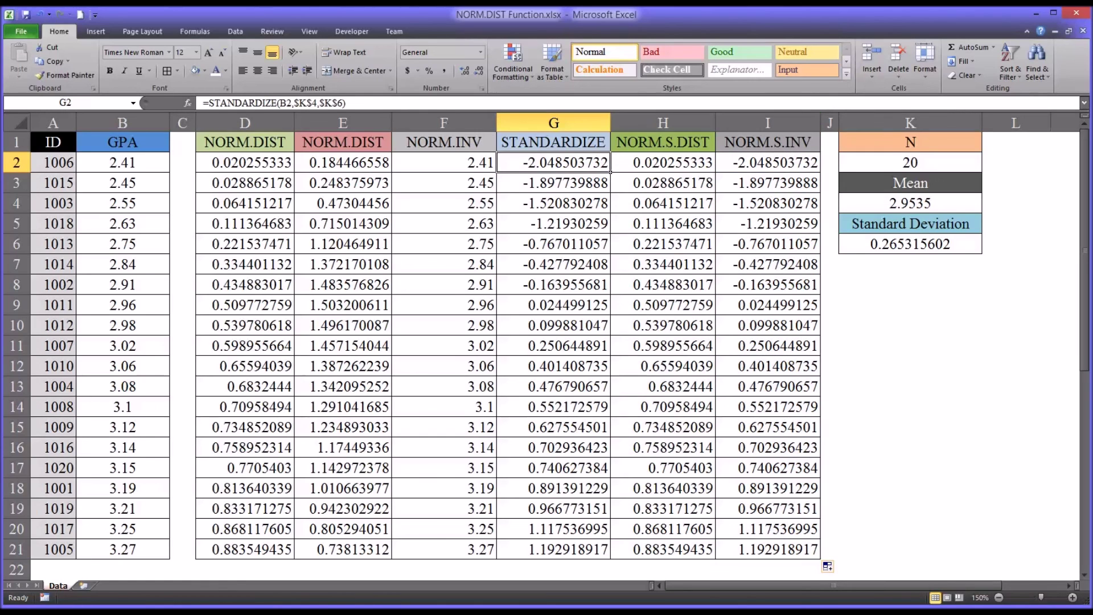
left_click(535, 124)
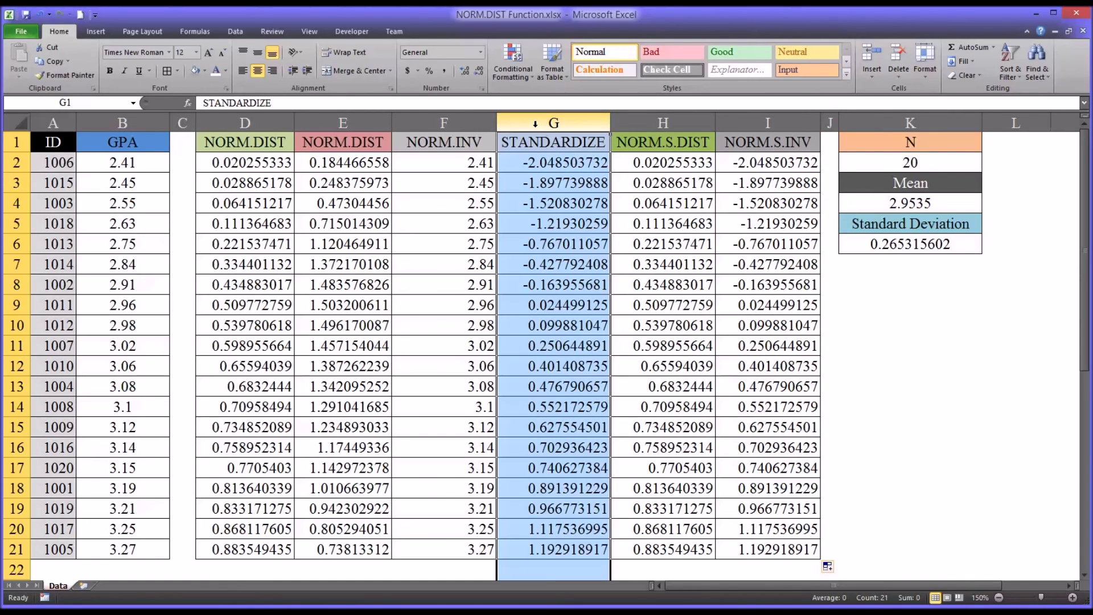
left_click(746, 123)
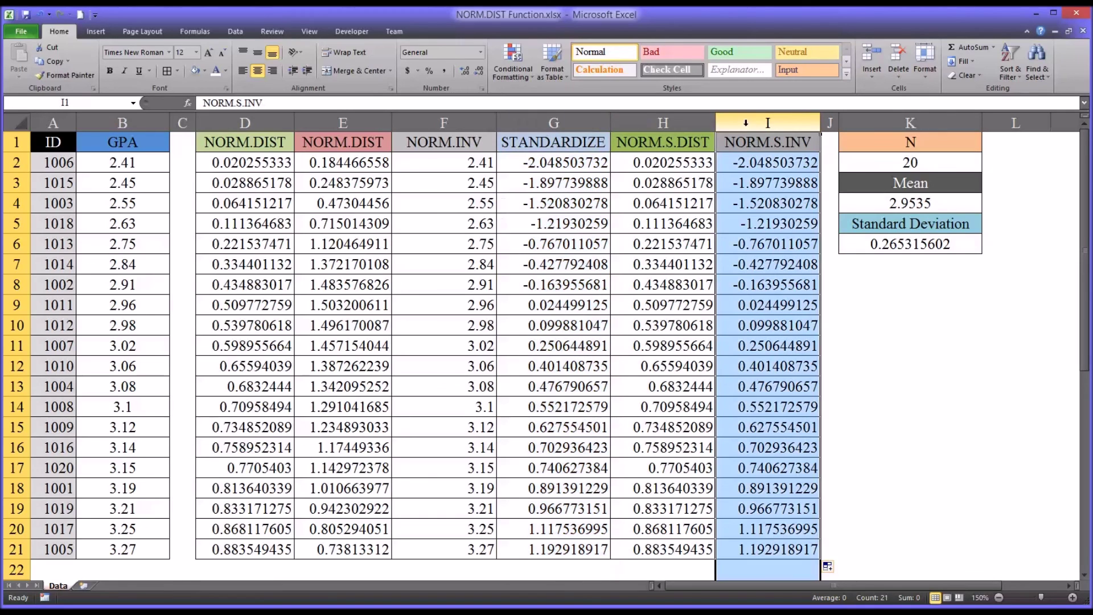
left_click(837, 552)
key("Left")
key("Left")
key("Left")
key("Left")
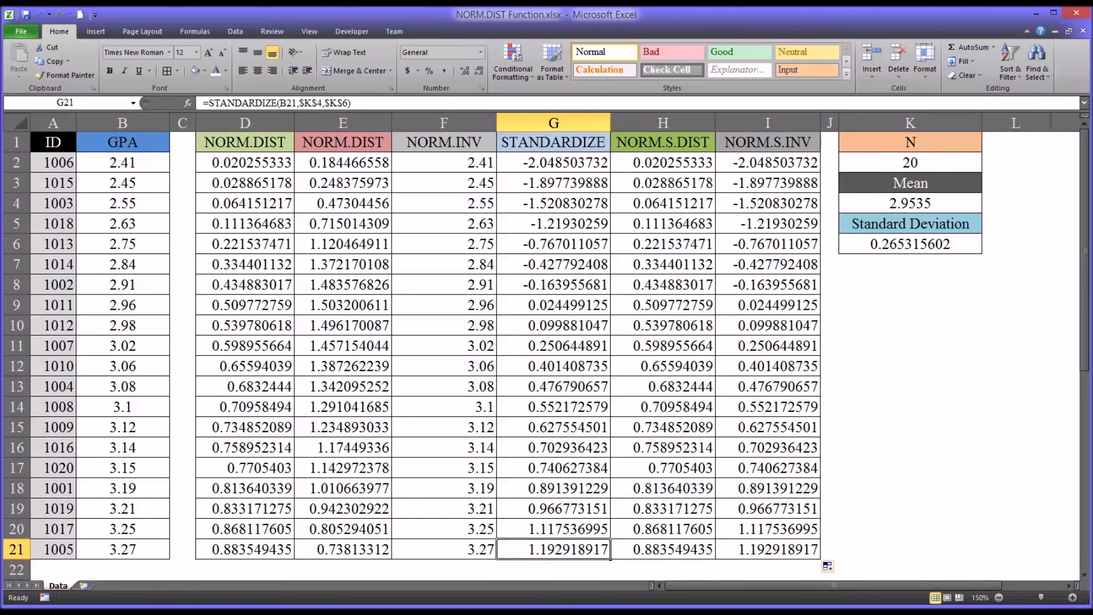
left_click(866, 553)
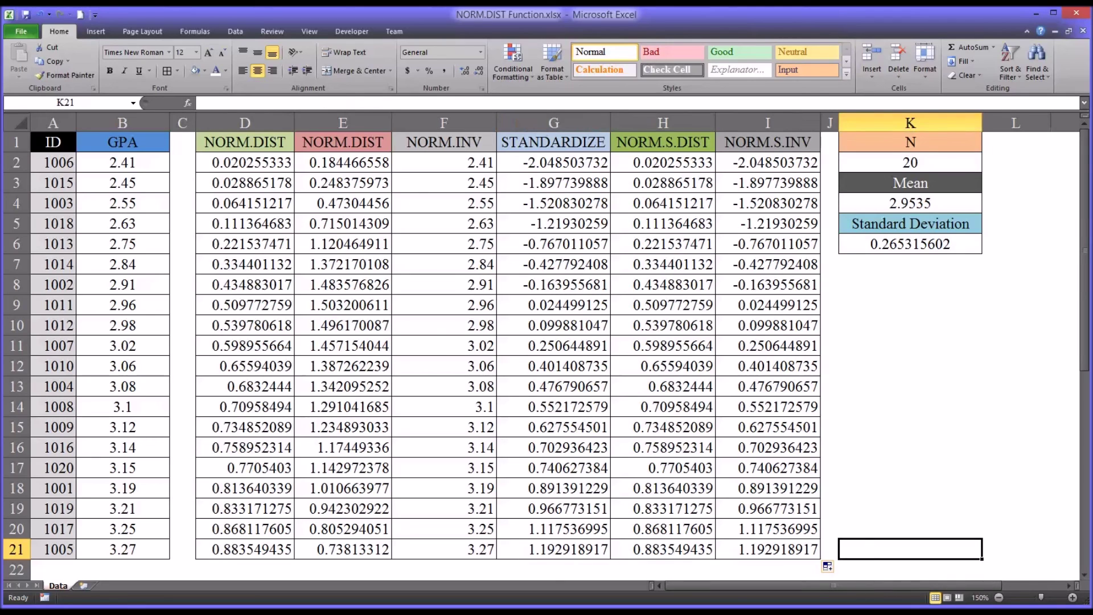